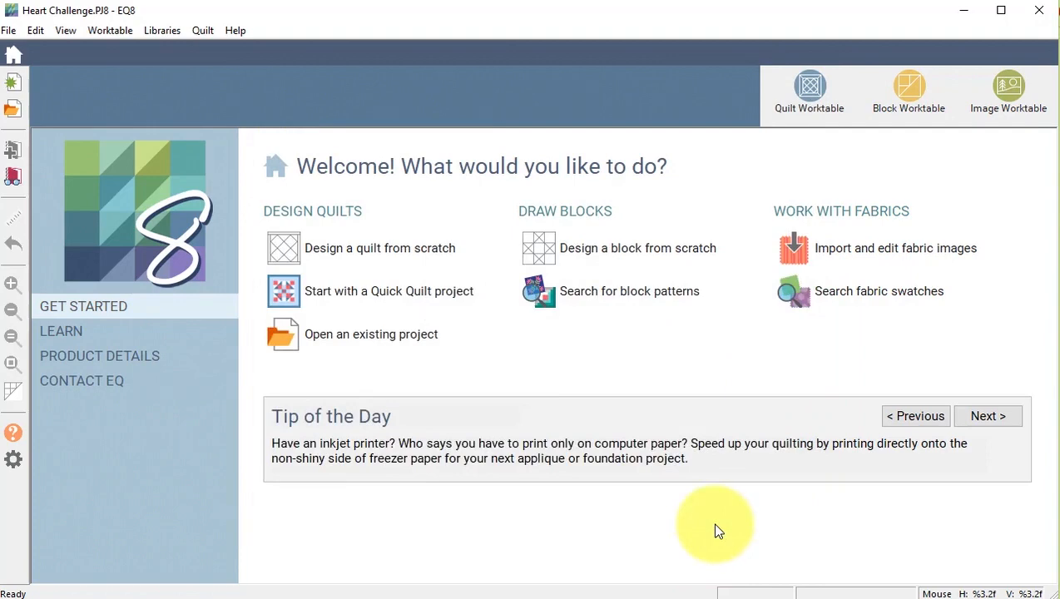
Start a new block from scratch in the Easy + Applique pieced and applique style.
left_click(674, 249)
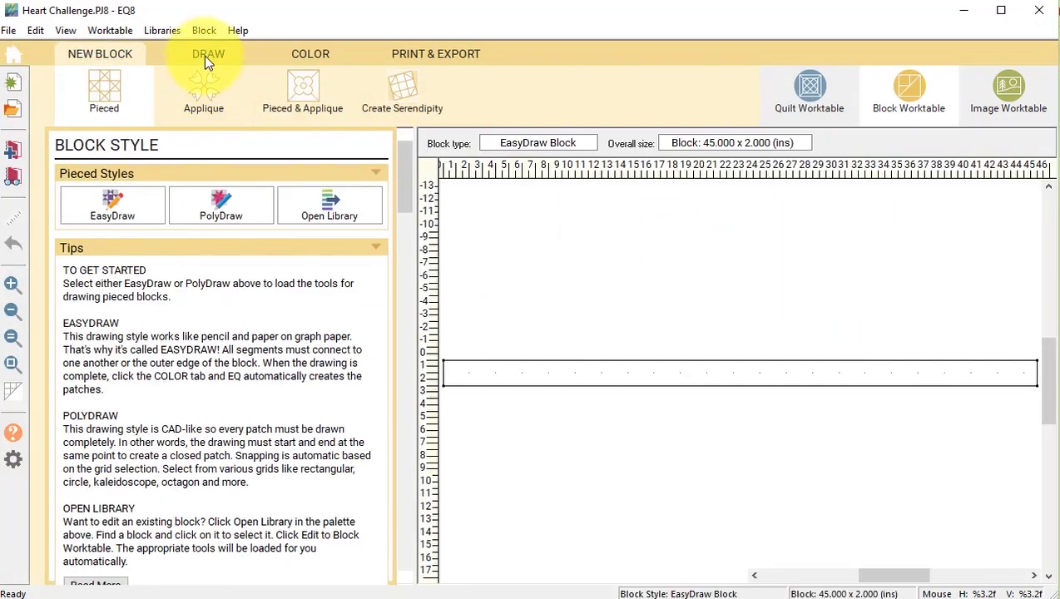
left_click(120, 56)
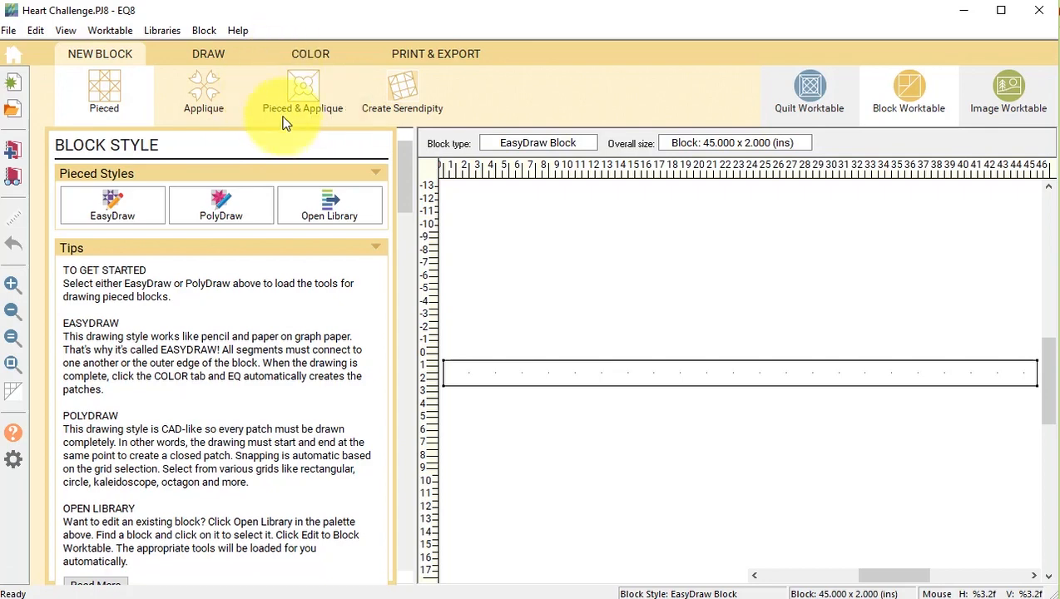
left_click(310, 89)
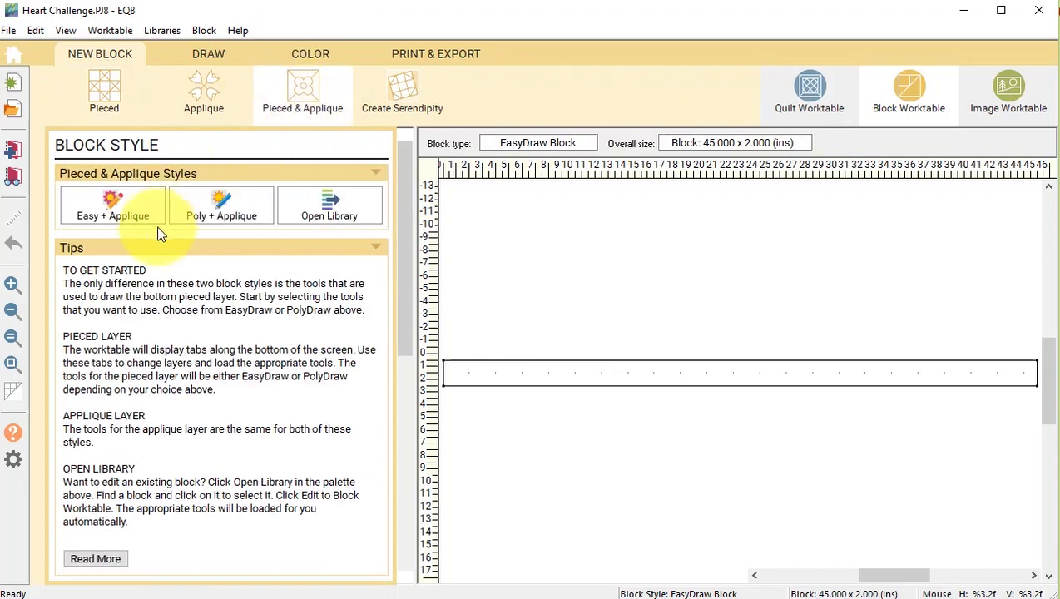
left_click(113, 218)
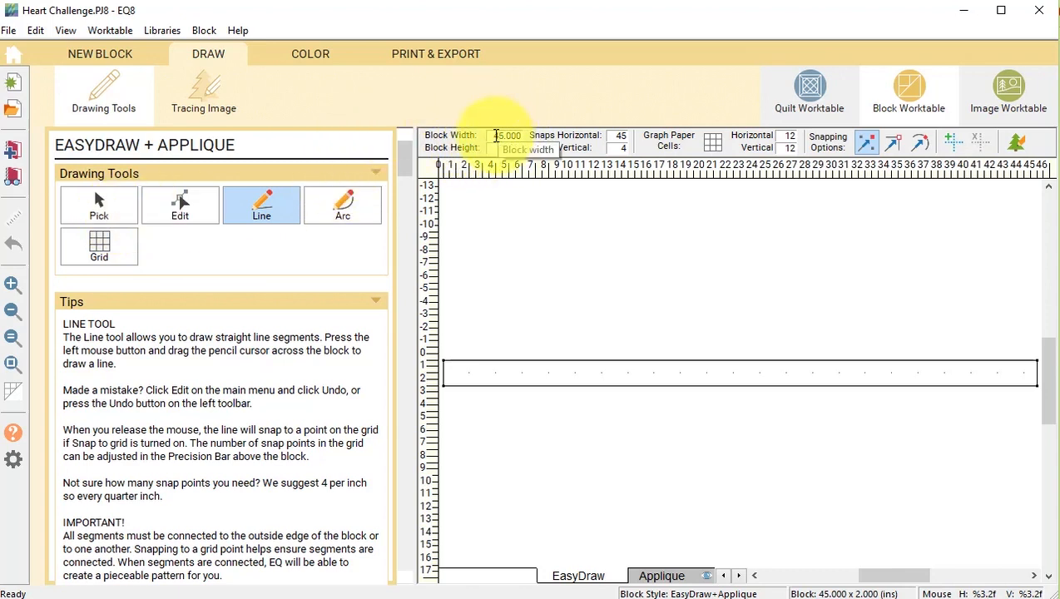
Set the block to 12 by 12 inches with 12 horizontal and vertical snaps, and turn on the graph paper cells with grid snapping.
double_click(490, 135)
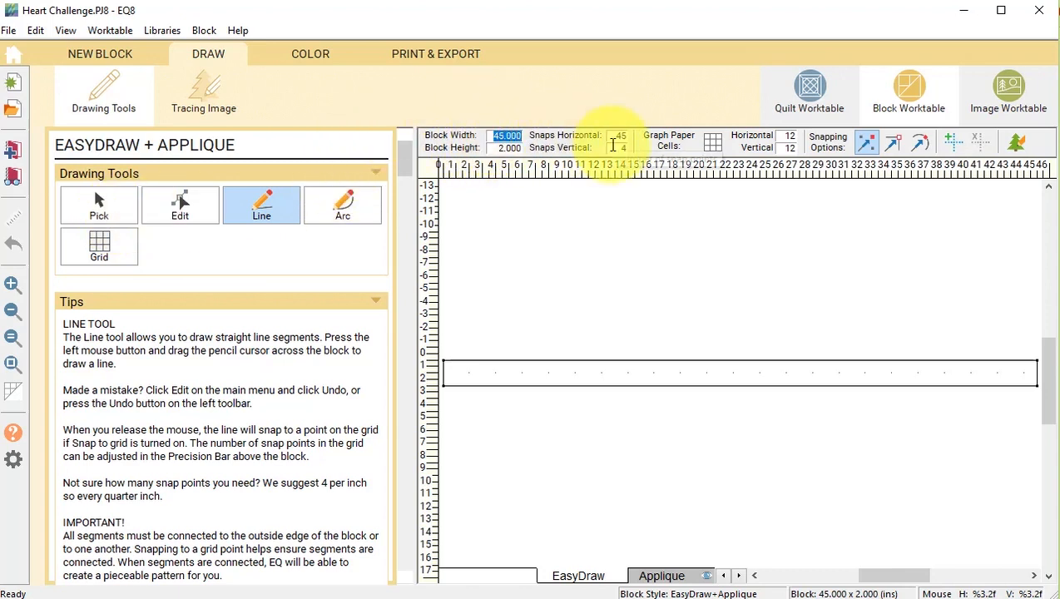
type("12")
key("Tab")
type("12")
key("Tab")
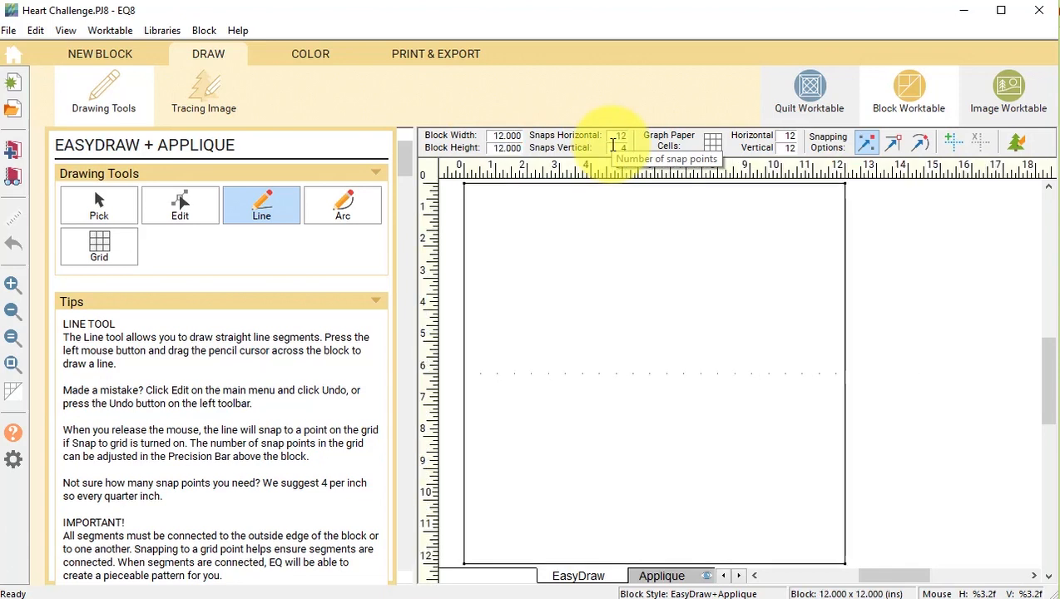
key("Tab")
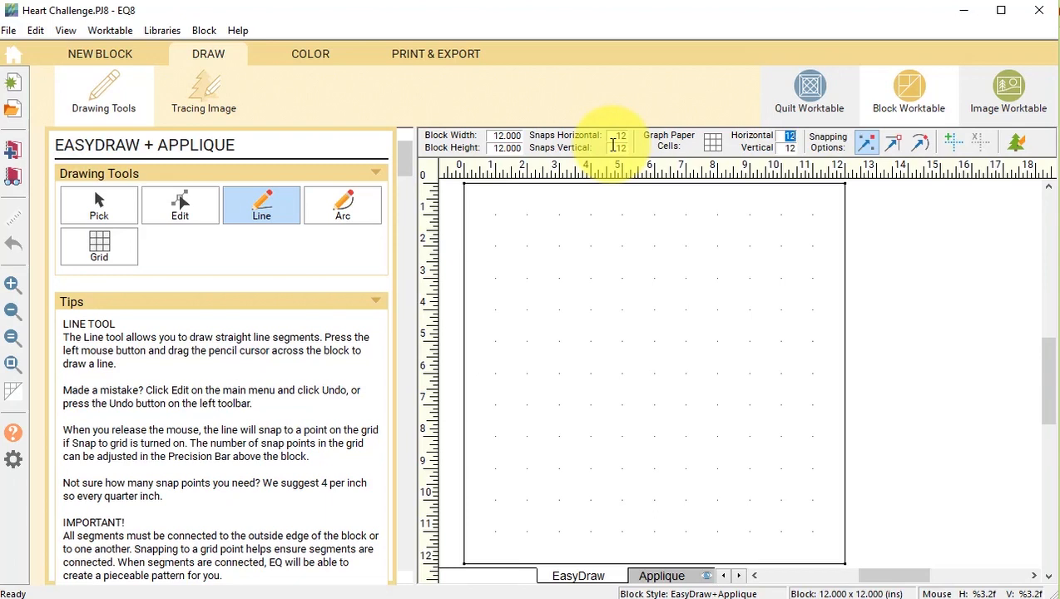
left_click(713, 142)
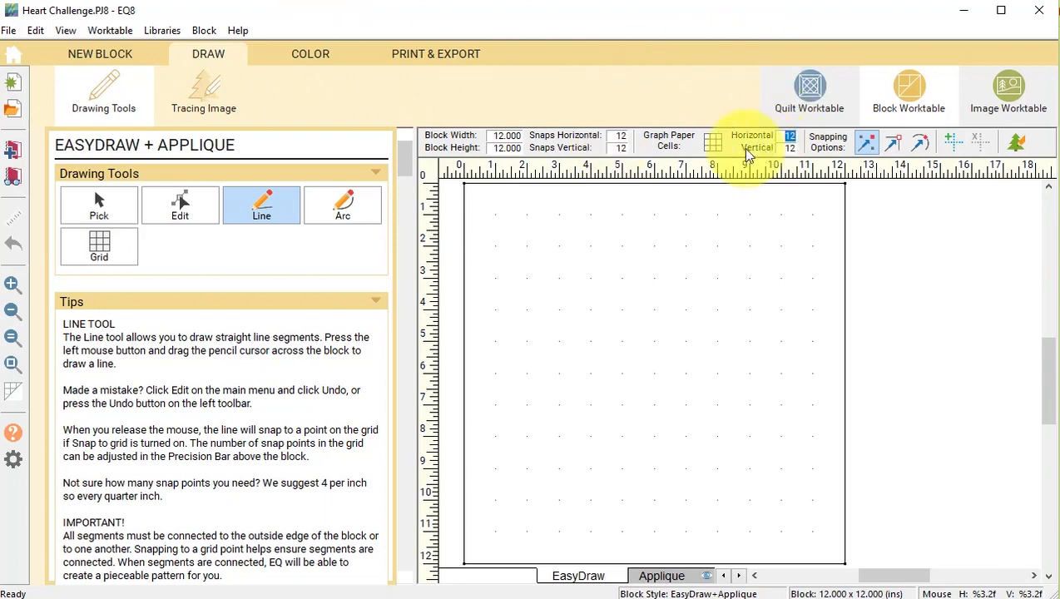
left_click(867, 149)
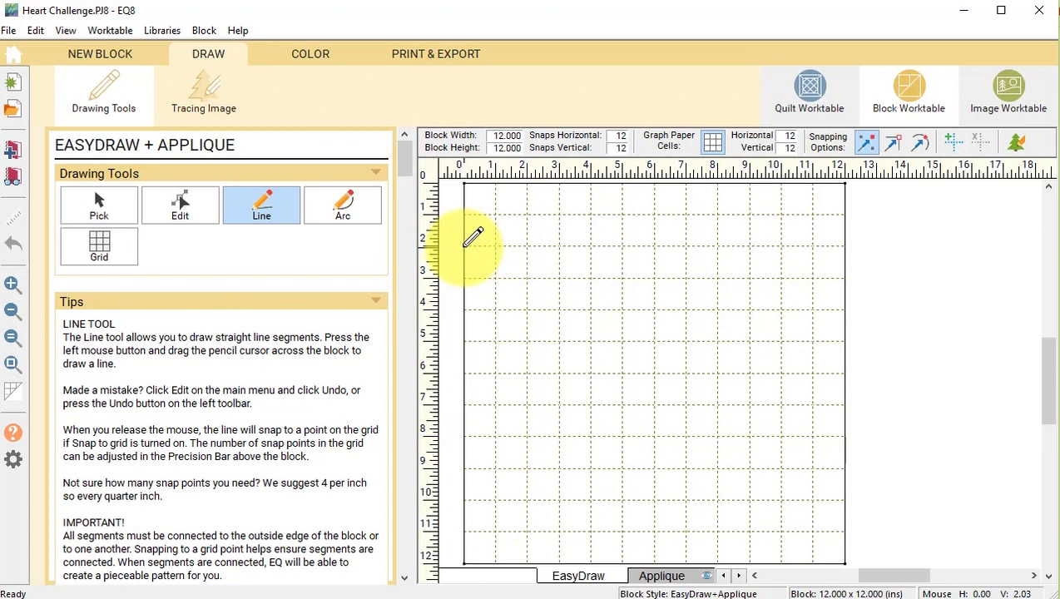
Draw a heart with lines: 2-inch diagonal upper corners, a 2-inch-deep V between 4 and 8 inches, and diagonals from both side midpoints to the bottom centre.
left_click_drag(465, 246, 527, 182)
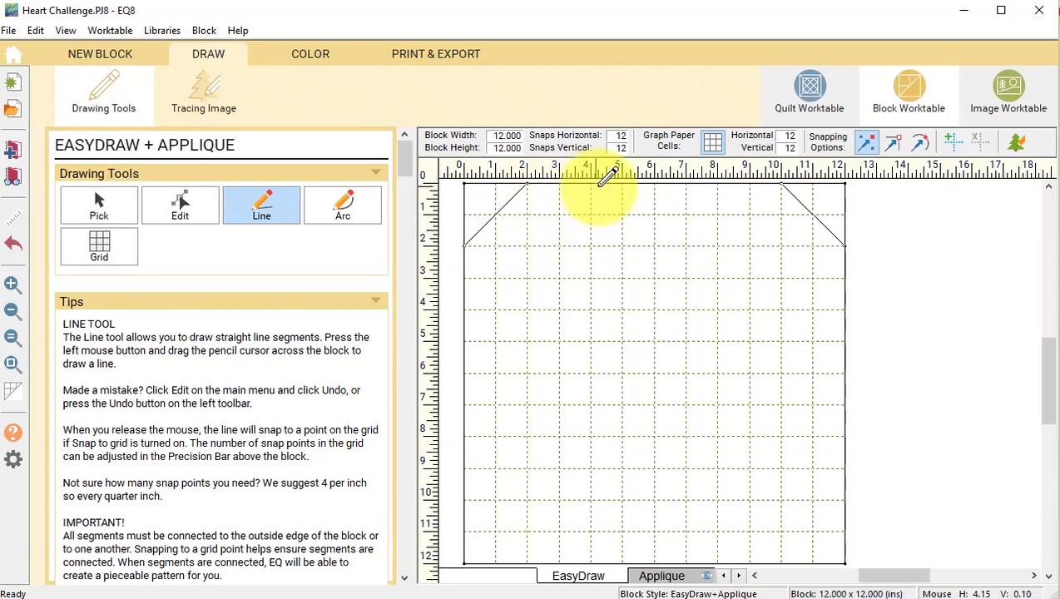
left_click_drag(591, 184, 654, 247)
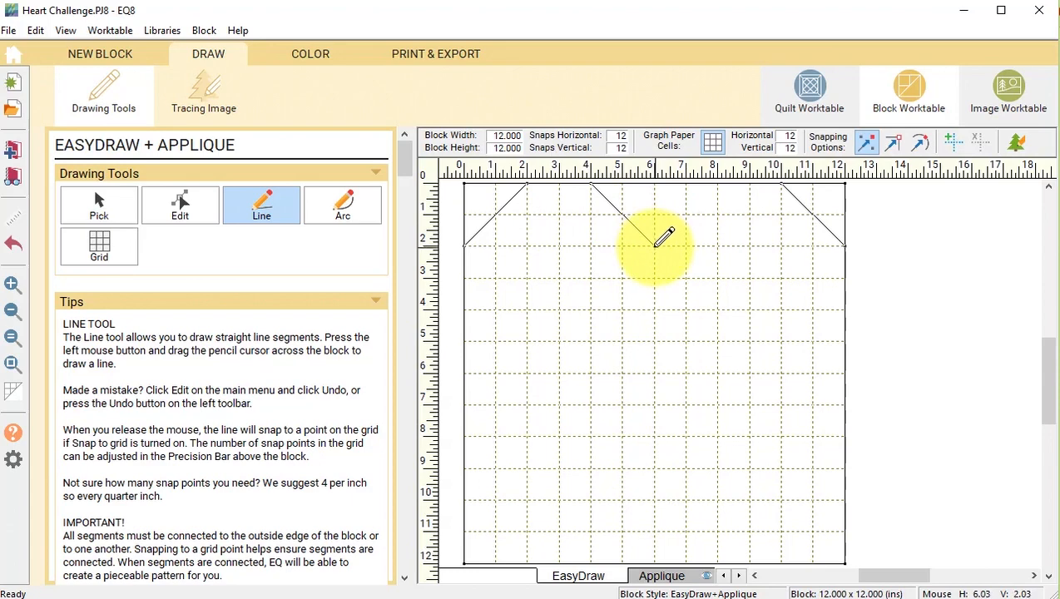
left_click_drag(656, 246, 717, 182)
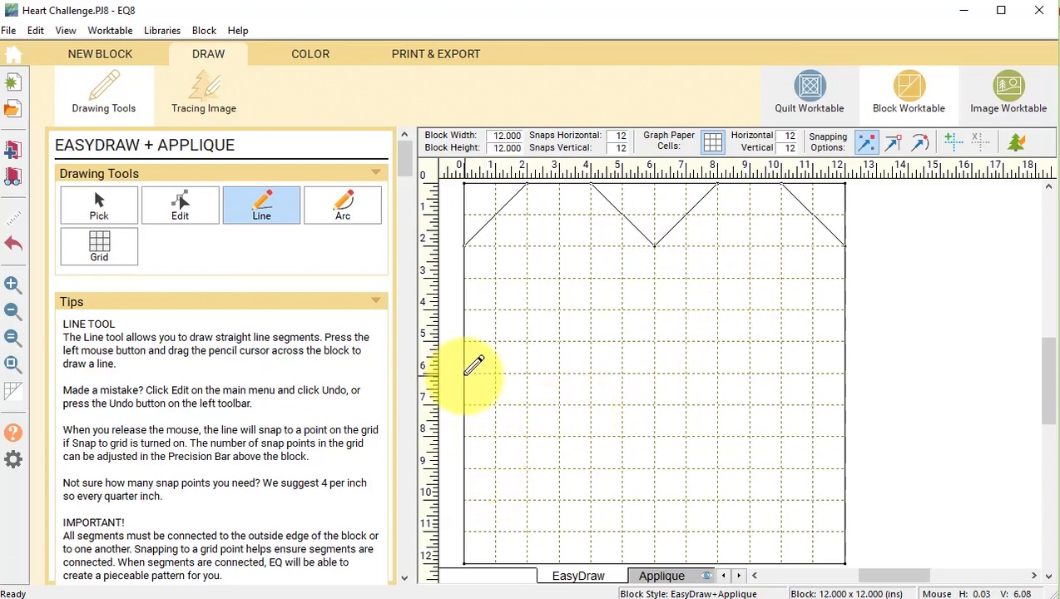
mouse_move(465, 376)
left_mouse_down()
mouse_move(487, 410)
mouse_move(639, 525)
mouse_move(654, 563)
left_mouse_up()
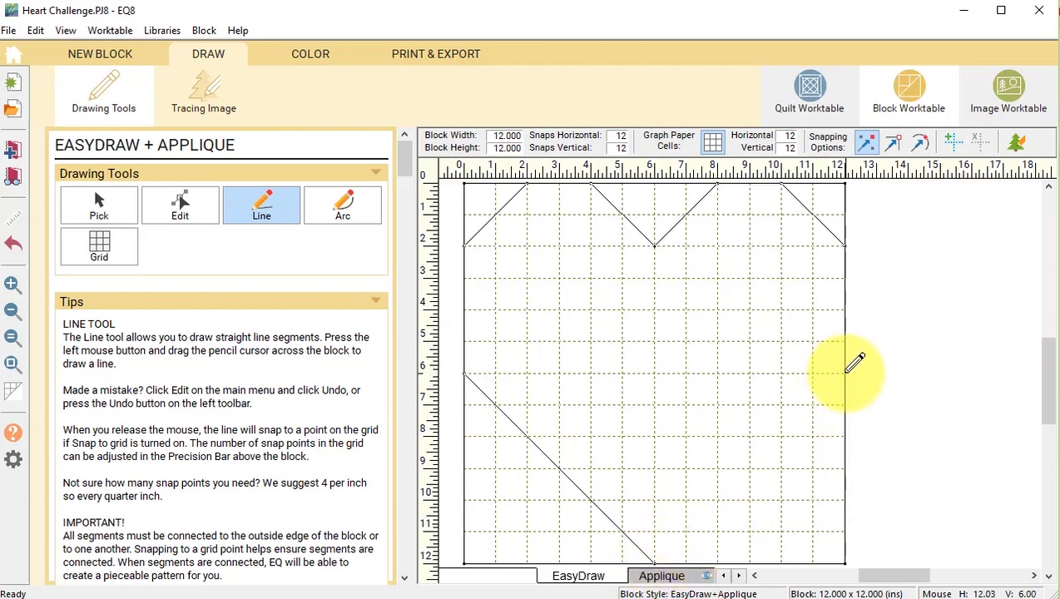
left_click_drag(845, 373, 656, 565)
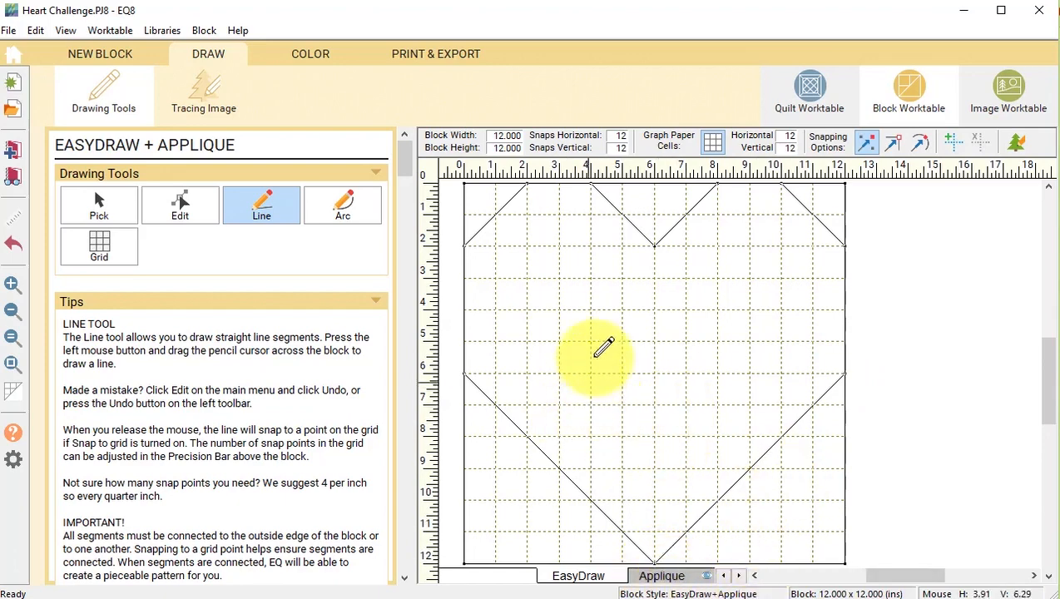
Color the heart with a bright red print and the background patches with an off-white fabric, and add the block to the project sketchbook.
left_click(320, 60)
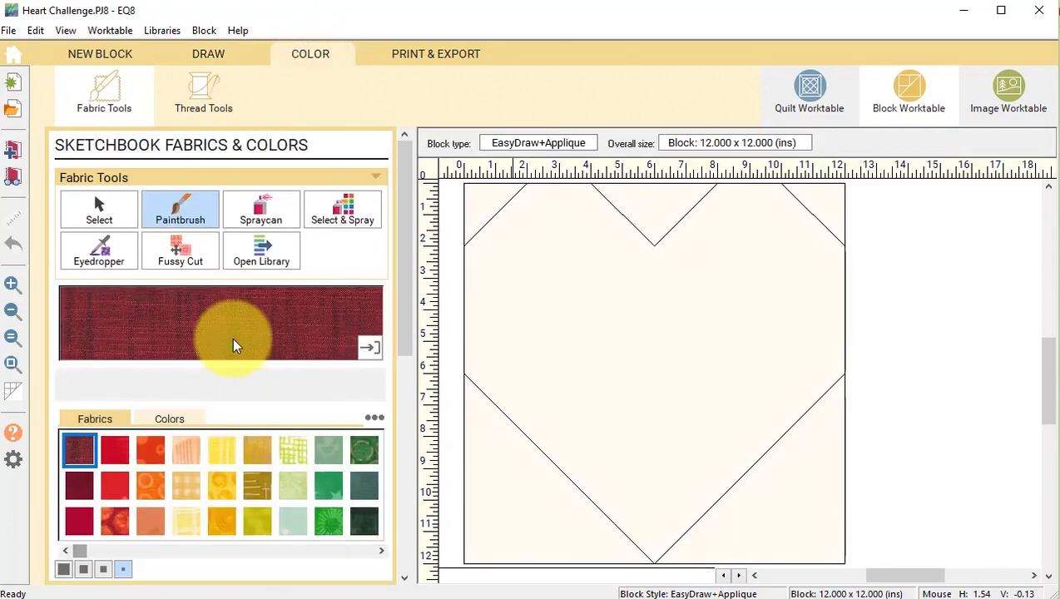
left_click(558, 381)
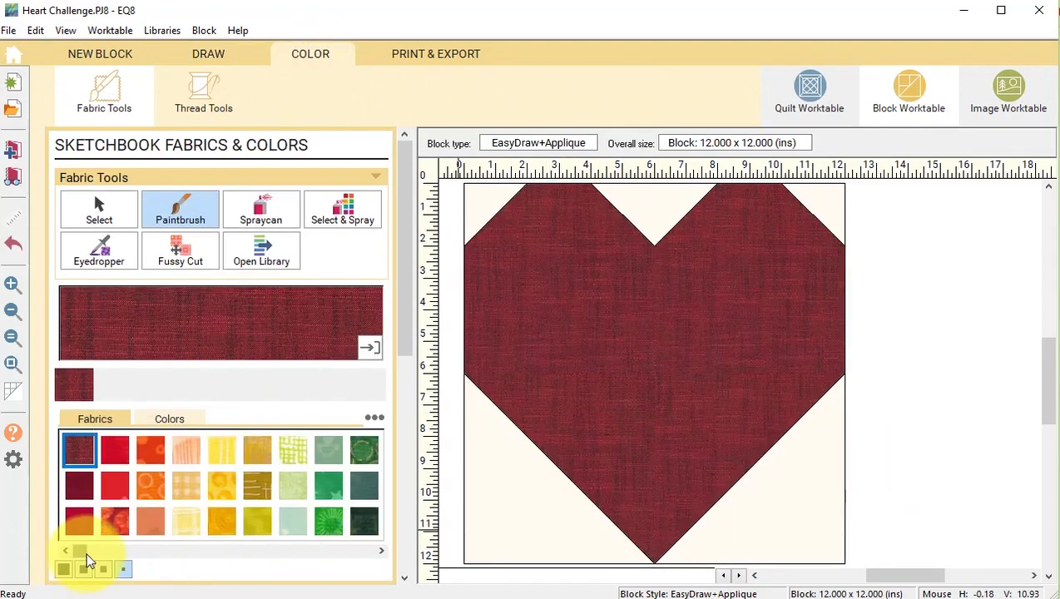
left_click(81, 522)
left_click(722, 341)
mouse_move(89, 551)
left_mouse_down()
mouse_move(323, 544)
mouse_move(337, 534)
left_mouse_up()
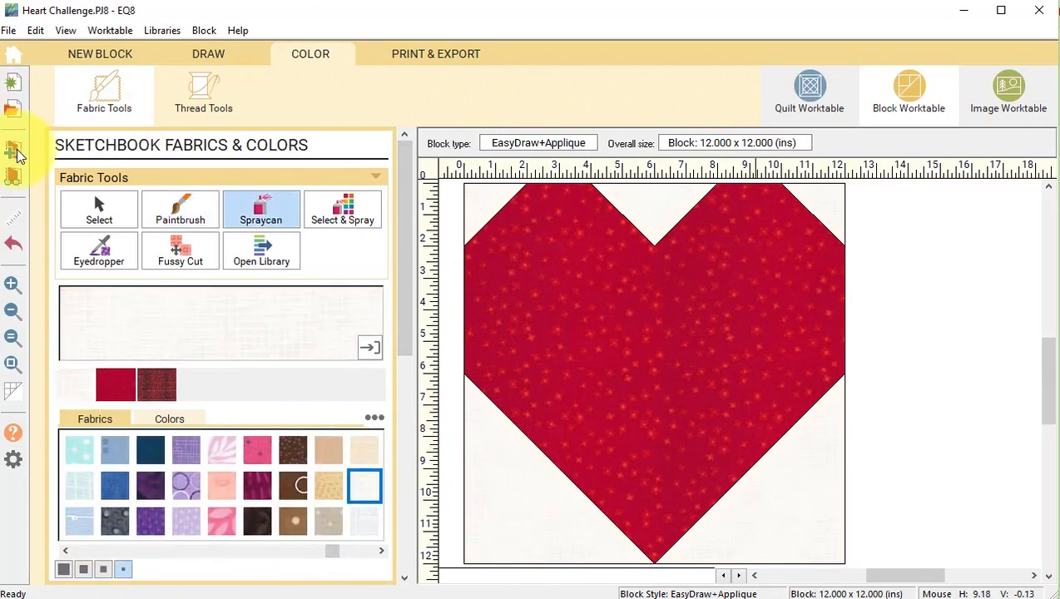
left_click(15, 151)
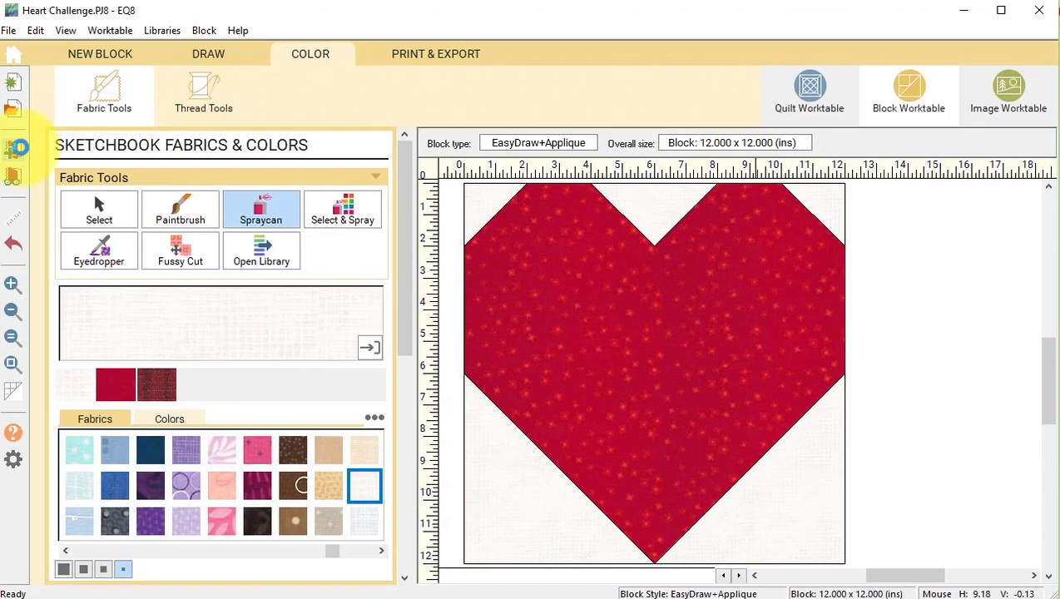
Divide the whole heart block into quarters with a grid of 2 columns and 2 rows, and return to its coloring.
left_click(210, 55)
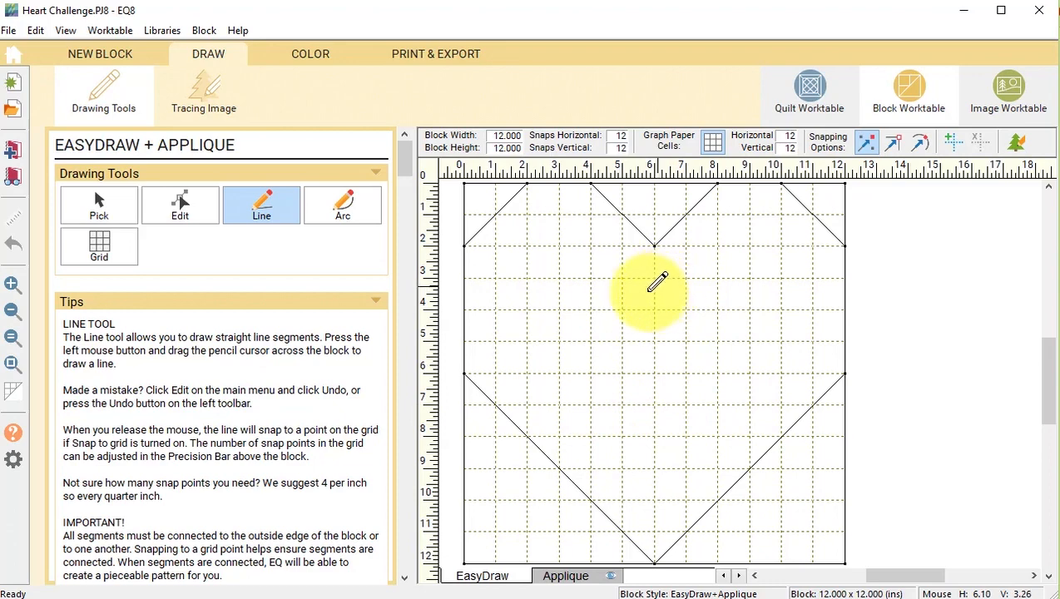
left_click(98, 246)
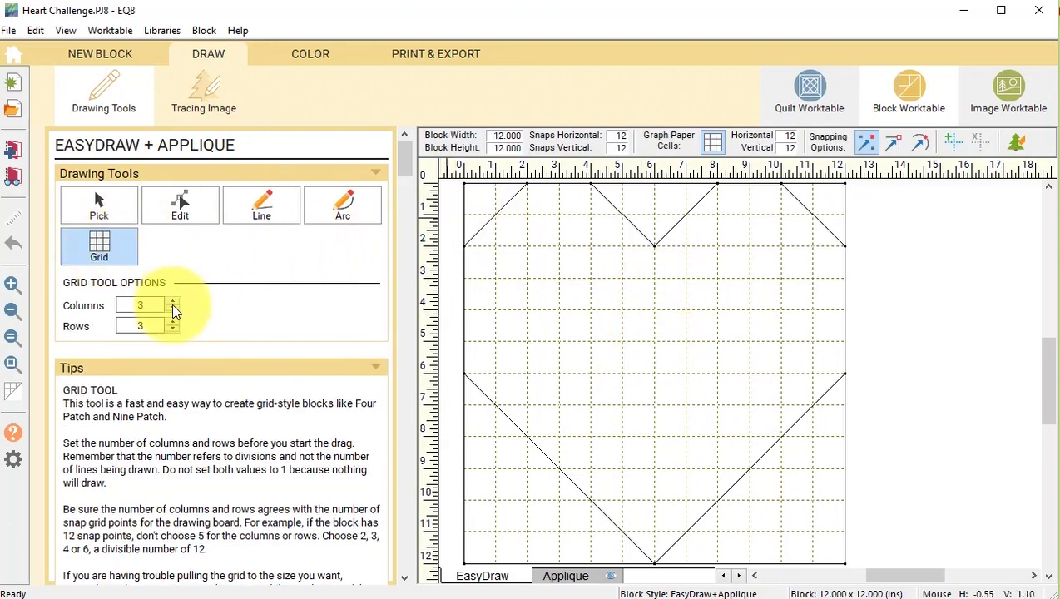
left_click(173, 330)
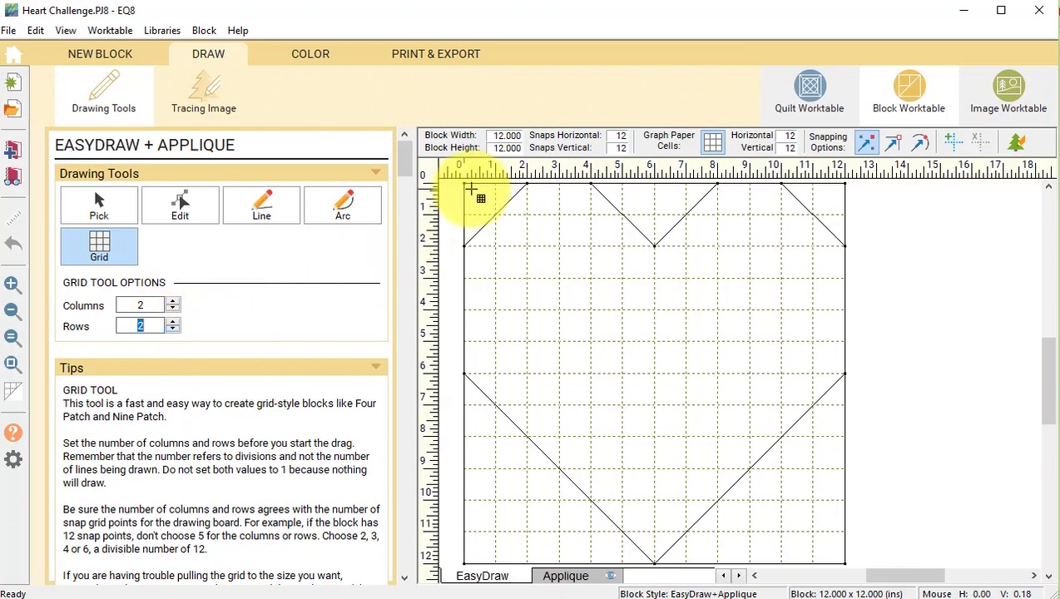
left_click_drag(464, 183, 848, 566)
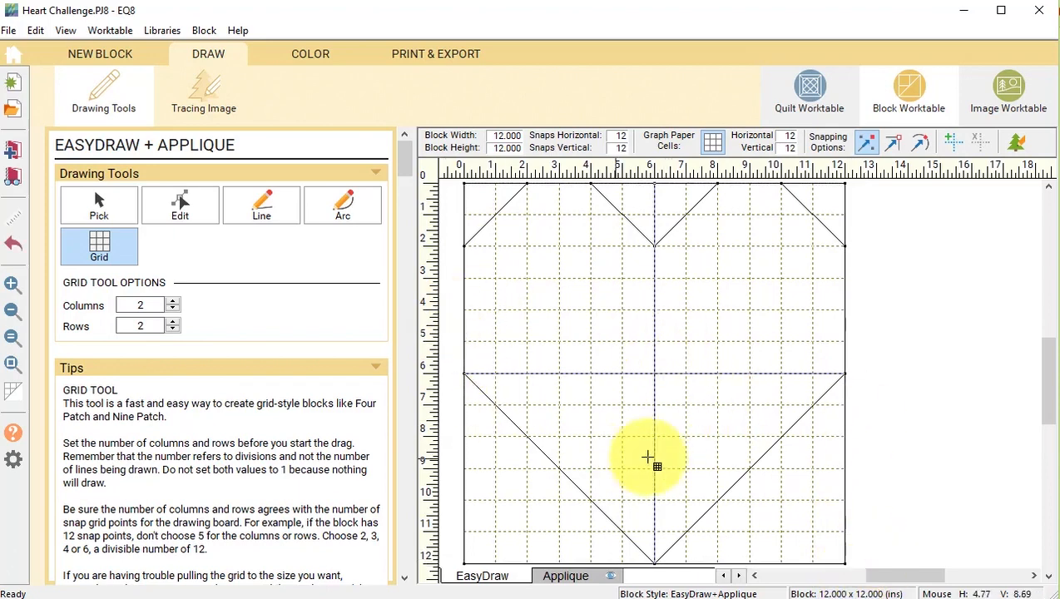
left_click(419, 58)
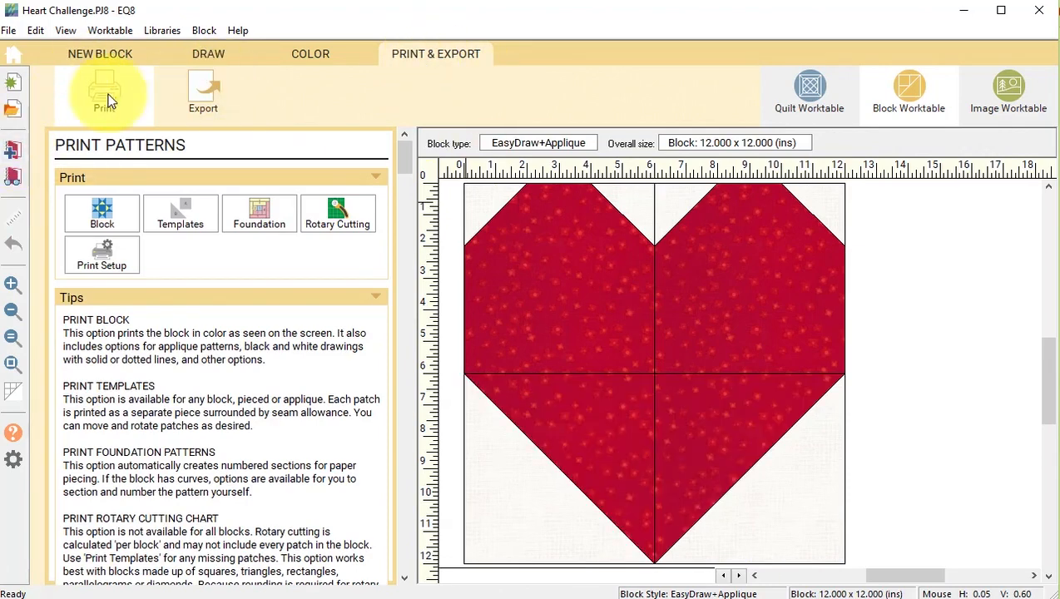
left_click(218, 54)
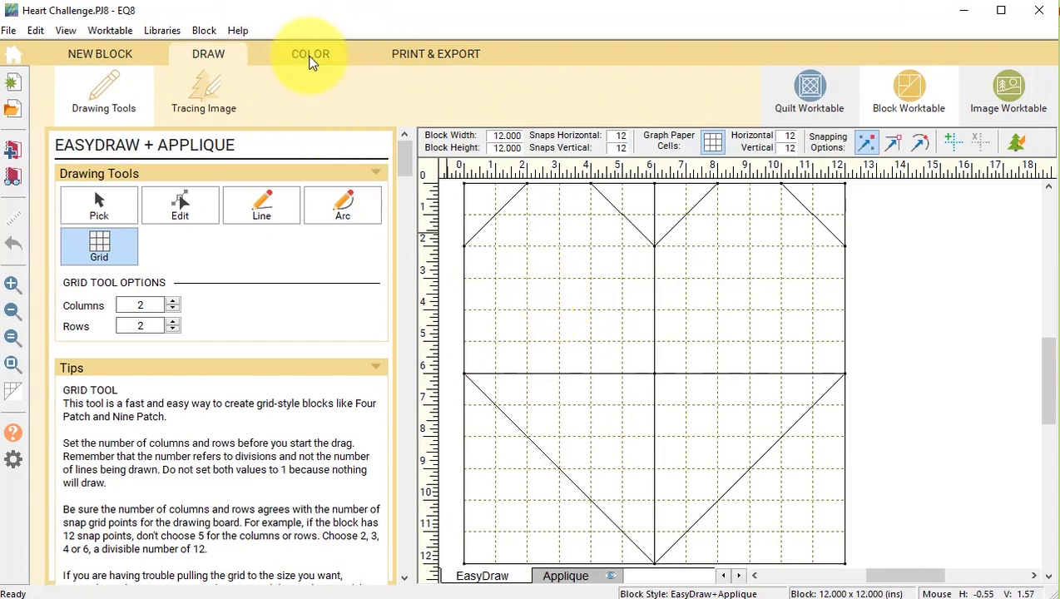
left_click(309, 53)
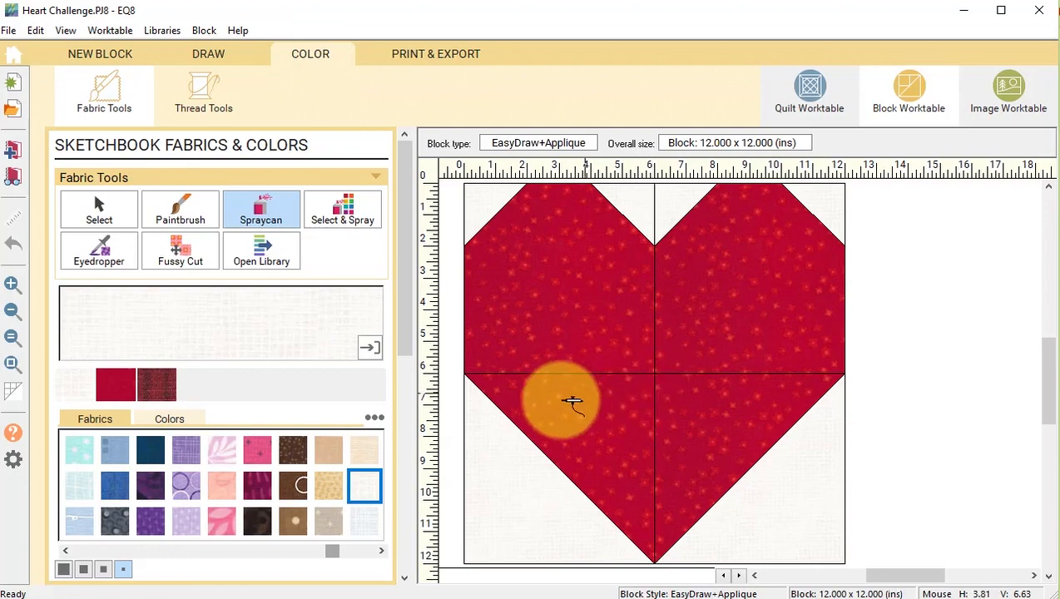
Clear only the unused fabrics from the project sketchbook and close the sketchbook.
left_click(13, 177)
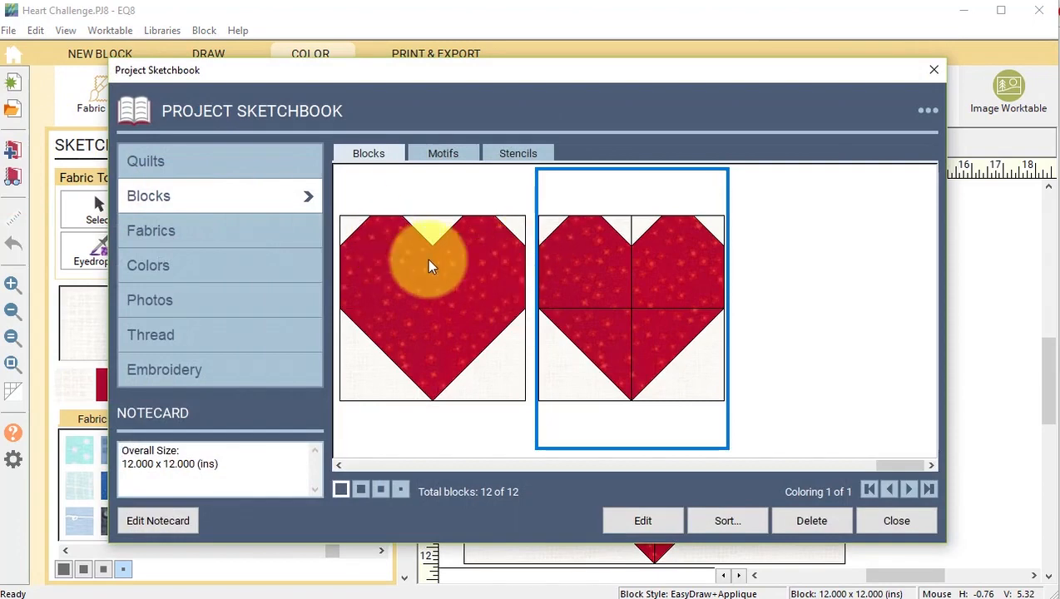
left_click(166, 230)
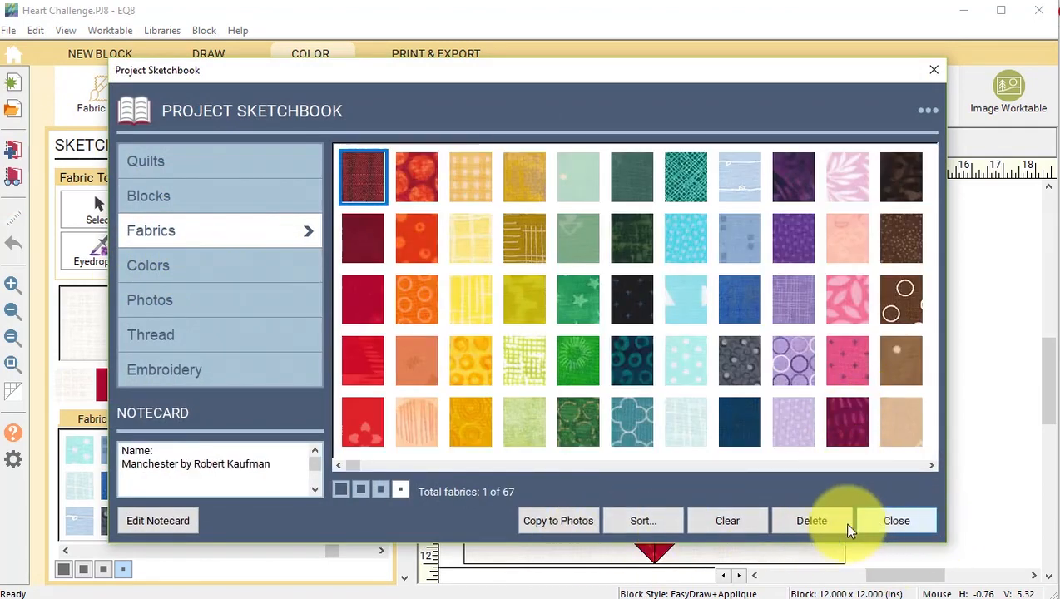
left_click(725, 524)
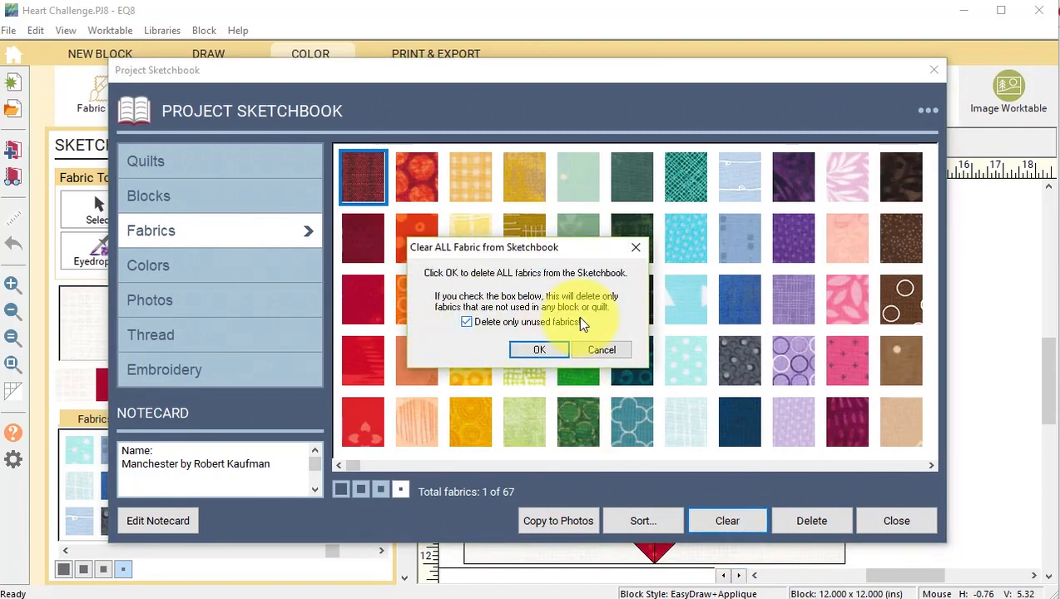
left_click(537, 351)
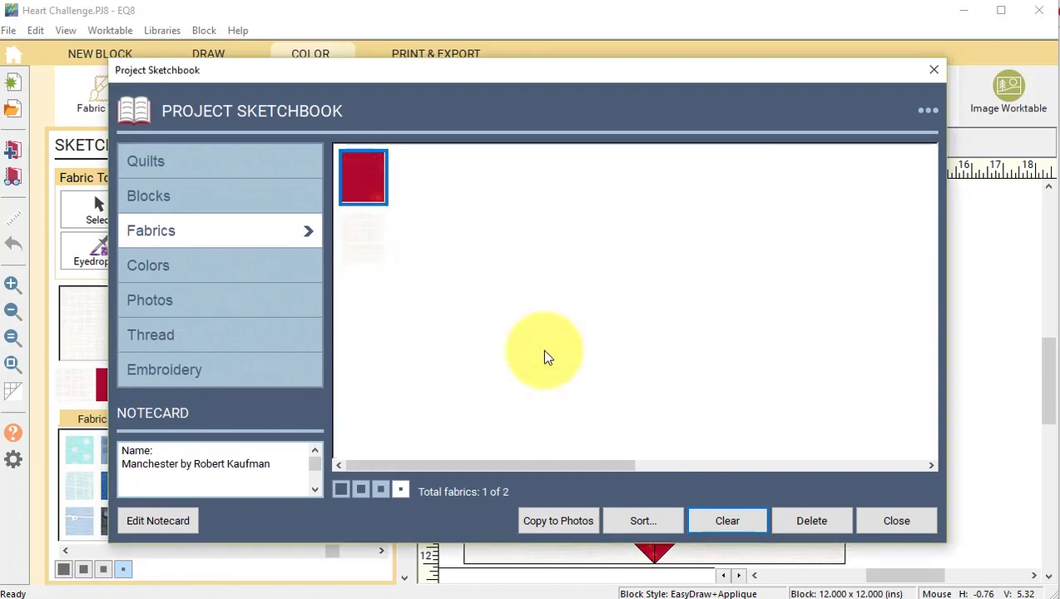
left_click(894, 517)
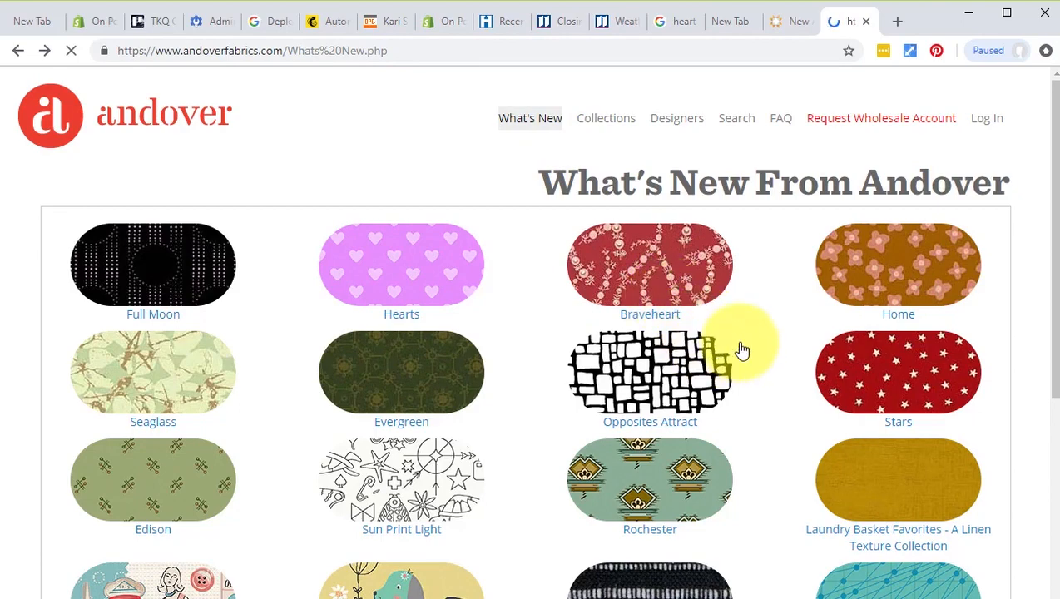
Open the Riviera Rose collection from Andover's listing of new fabric collections.
scroll(742, 349, "down", 3)
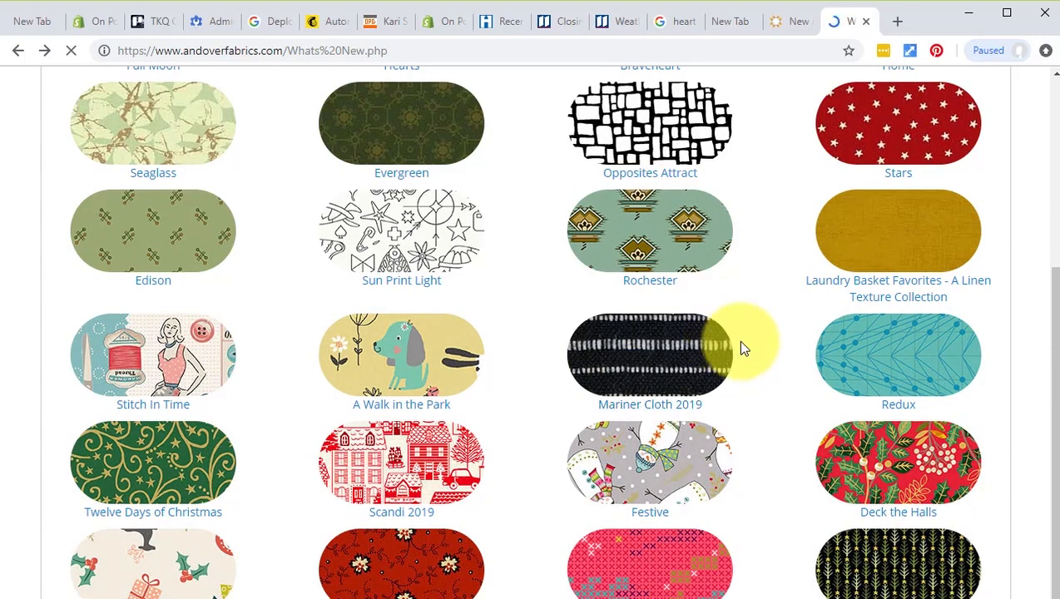
scroll(738, 344, "down", 3)
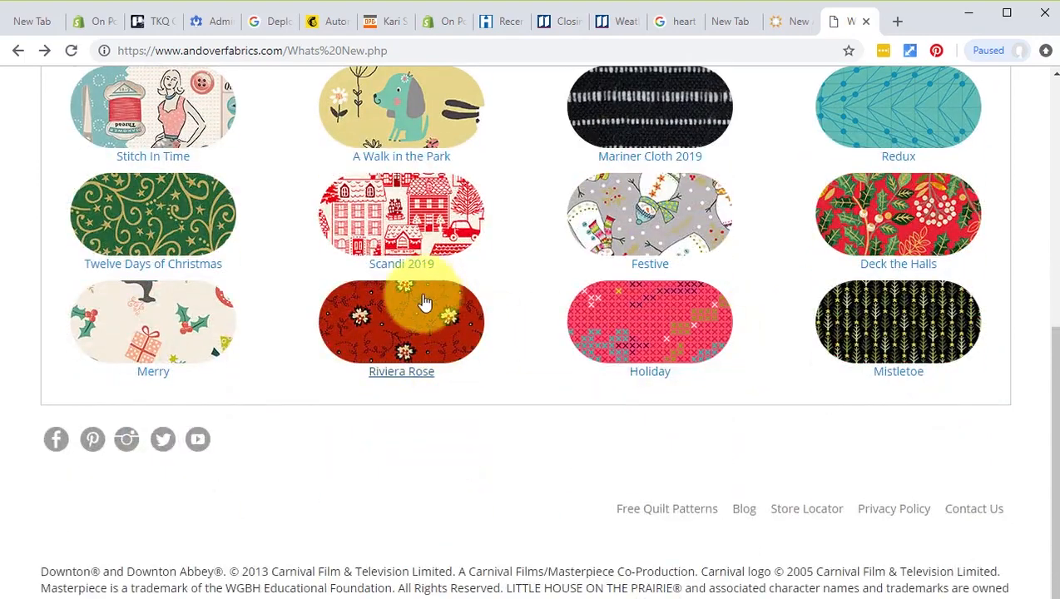
left_click(418, 369)
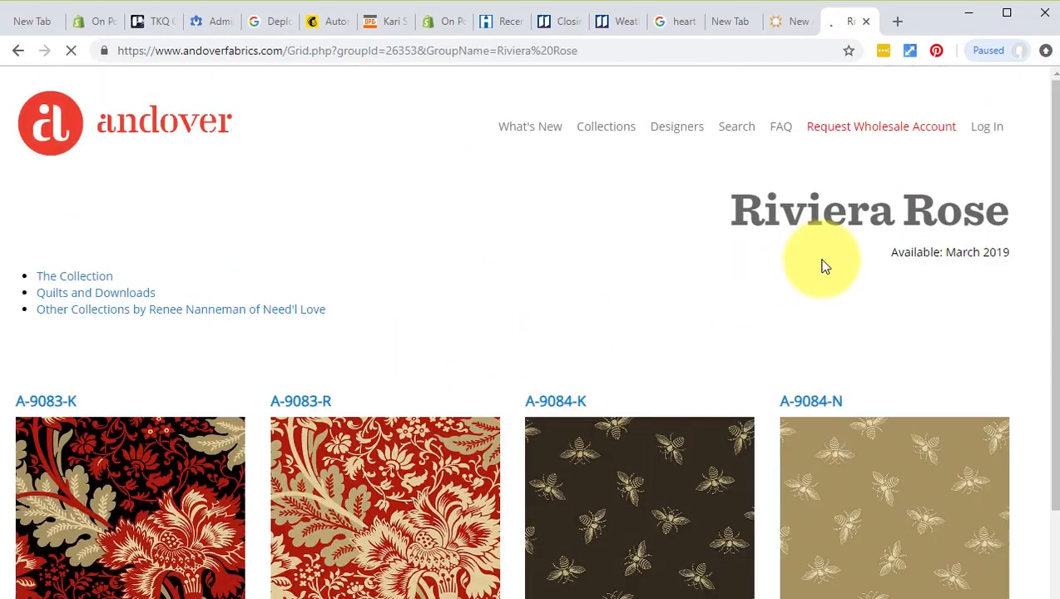
Look through the fabric swatches of the Riviera Rose collection down to the end of the list.
scroll(842, 275, "down", 1)
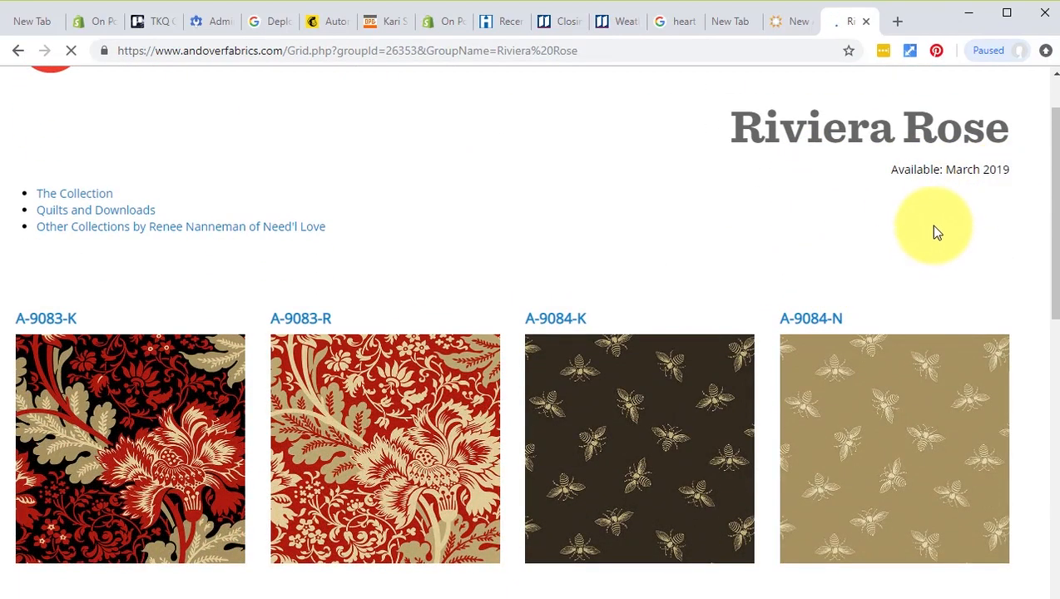
scroll(934, 231, "down", 3)
scroll(932, 231, "down", 8)
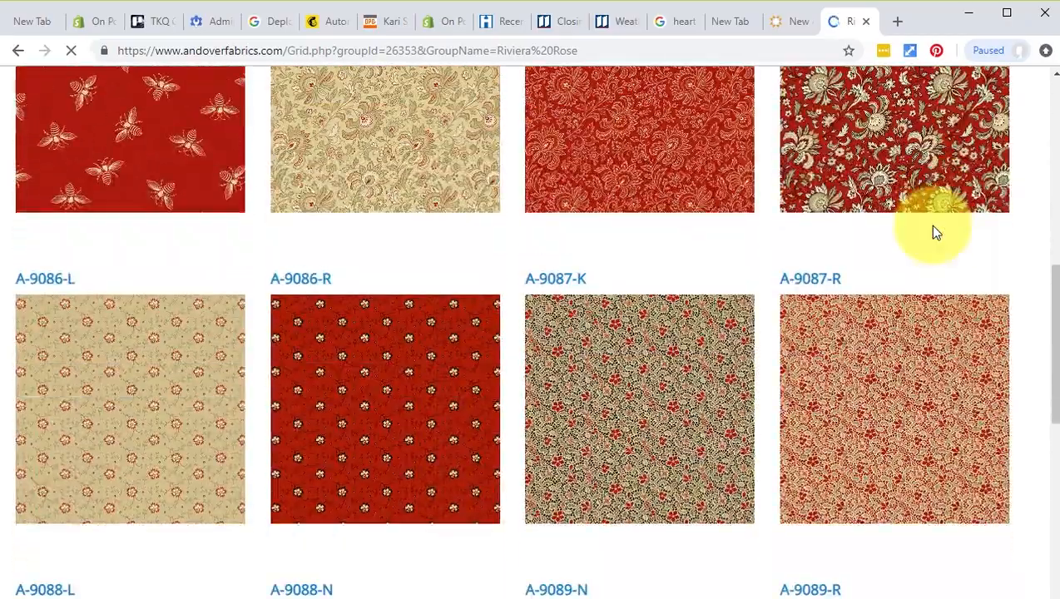
scroll(932, 227, "down", 8)
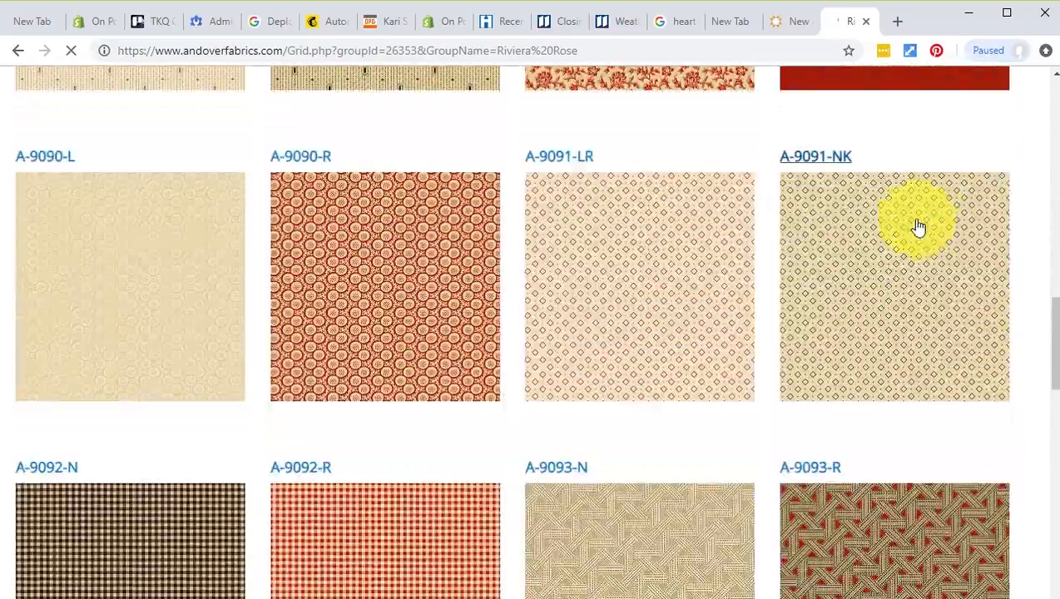
scroll(919, 226, "down", 11)
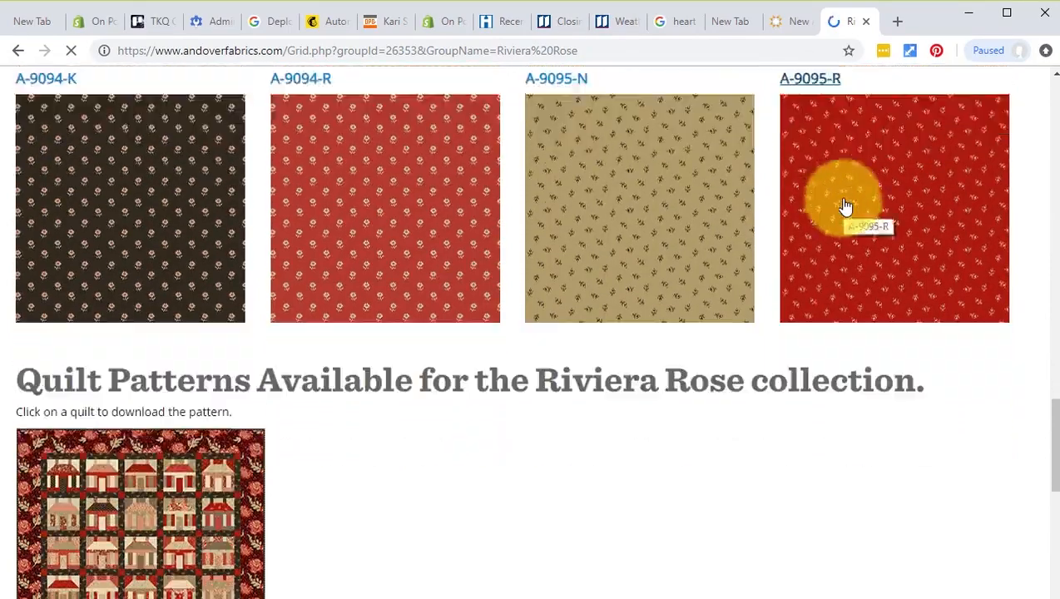
scroll(846, 207, "up", 7)
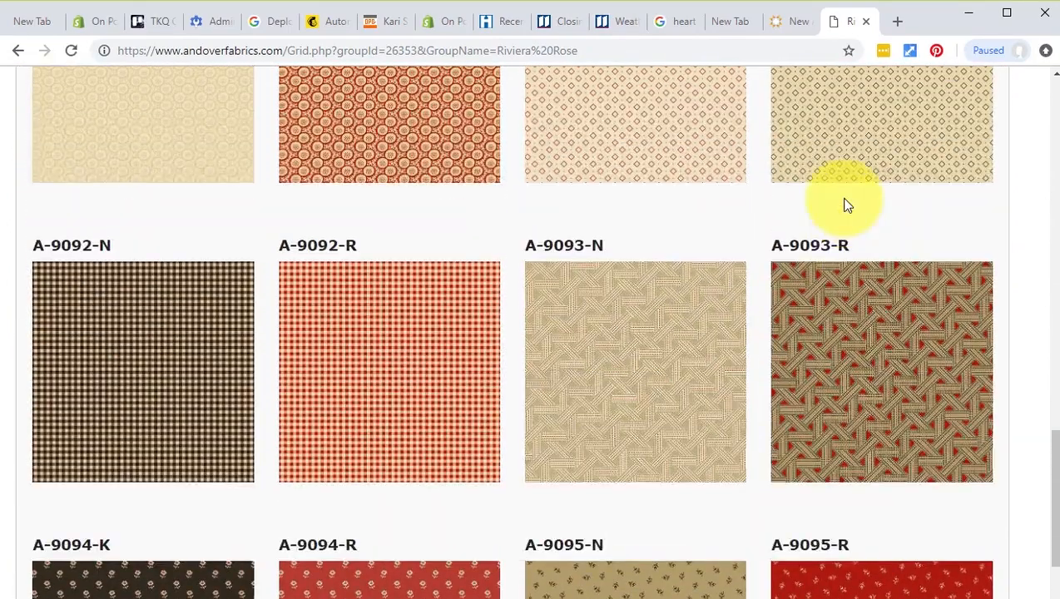
scroll(847, 205, "down", 3)
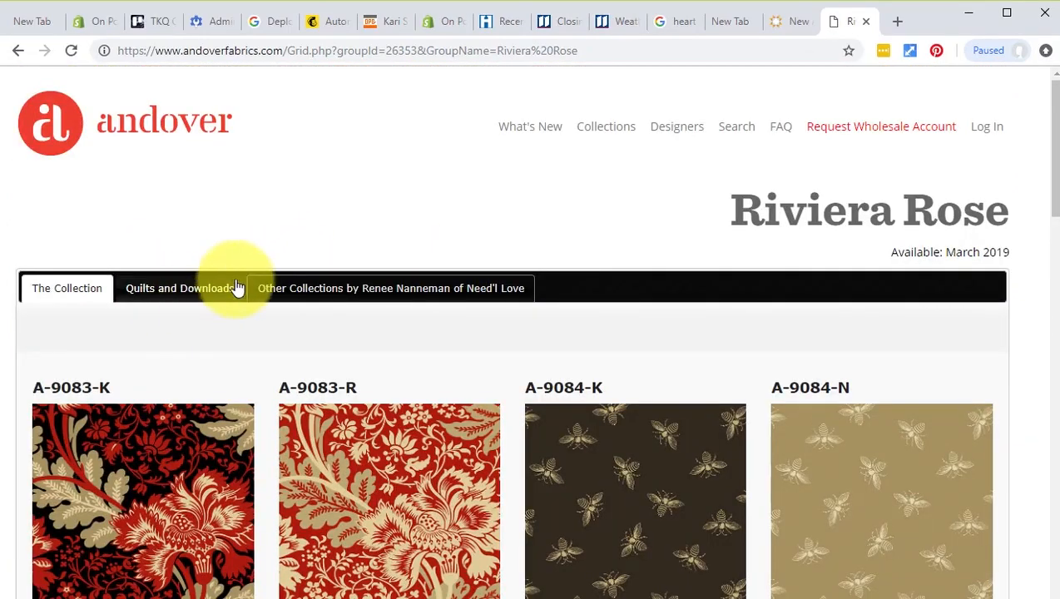
Start downloading the zip file with the images of the entire Riviera Rose collection.
left_click(206, 293)
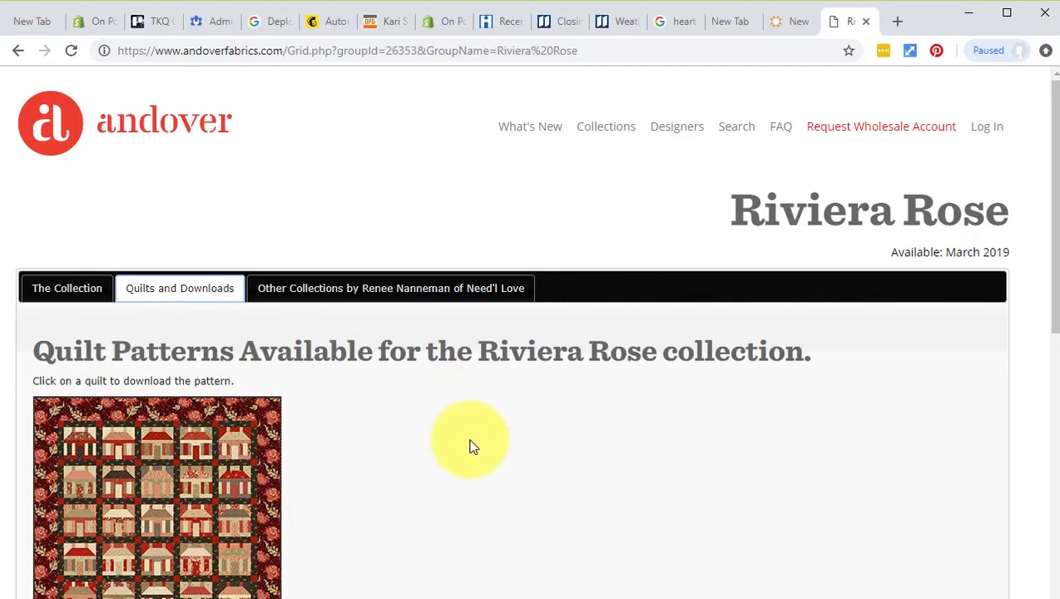
scroll(464, 436, "down", 4)
scroll(353, 390, "down", 4)
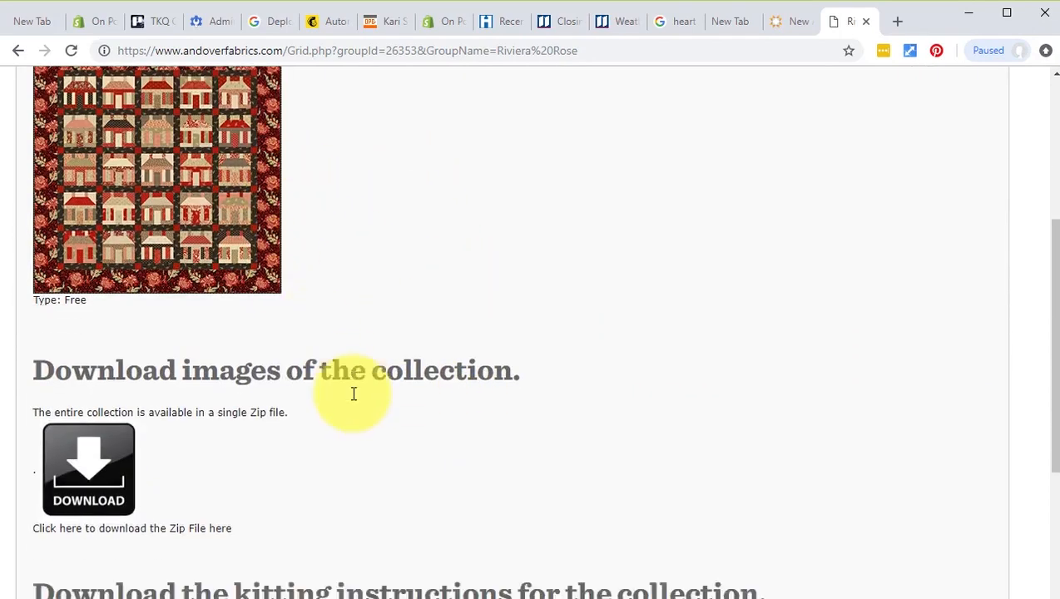
scroll(211, 244, "up", 3)
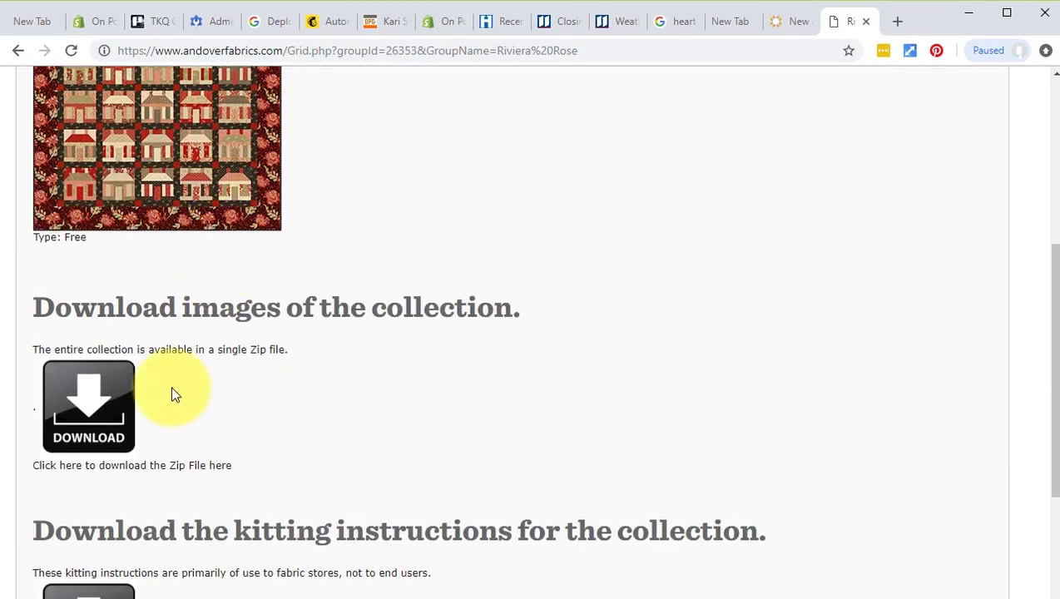
left_click(99, 426)
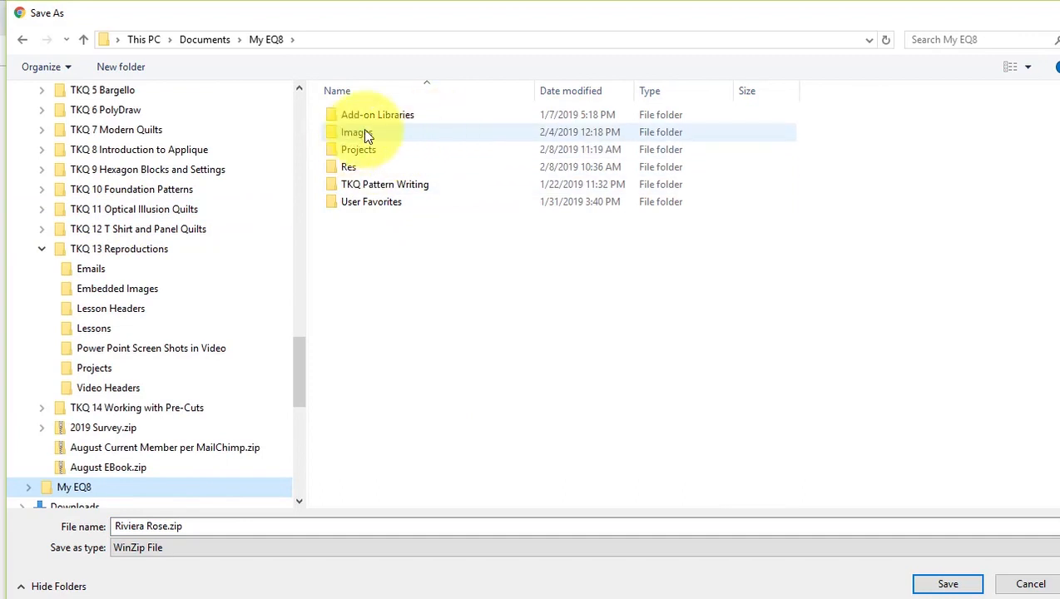
Save Riviera Rose.zip in a new folder named Riverera Rose inside the Images folder of My EQ8.
double_click(362, 131)
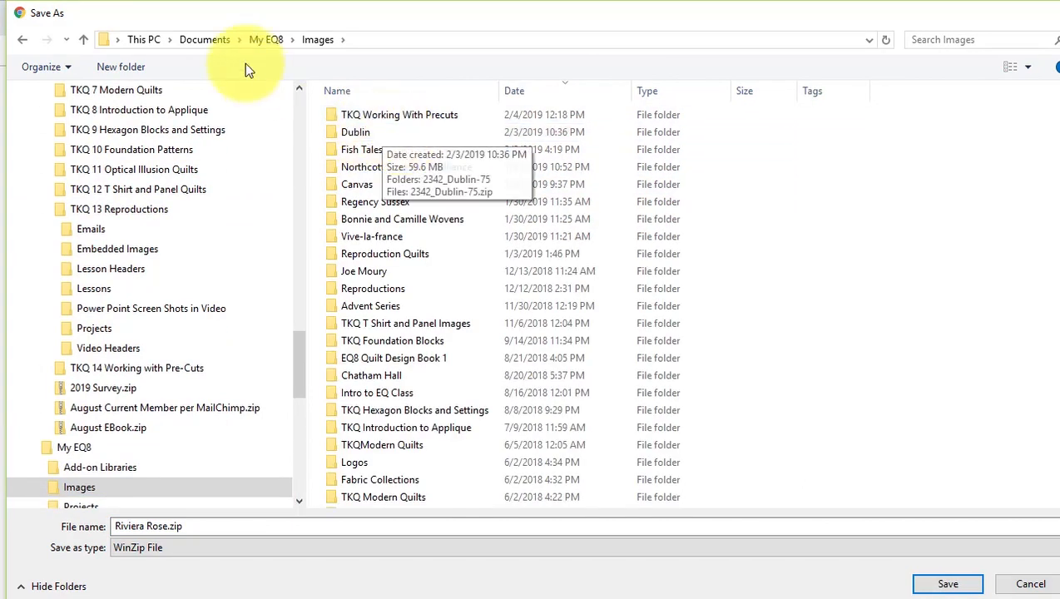
left_click(121, 67)
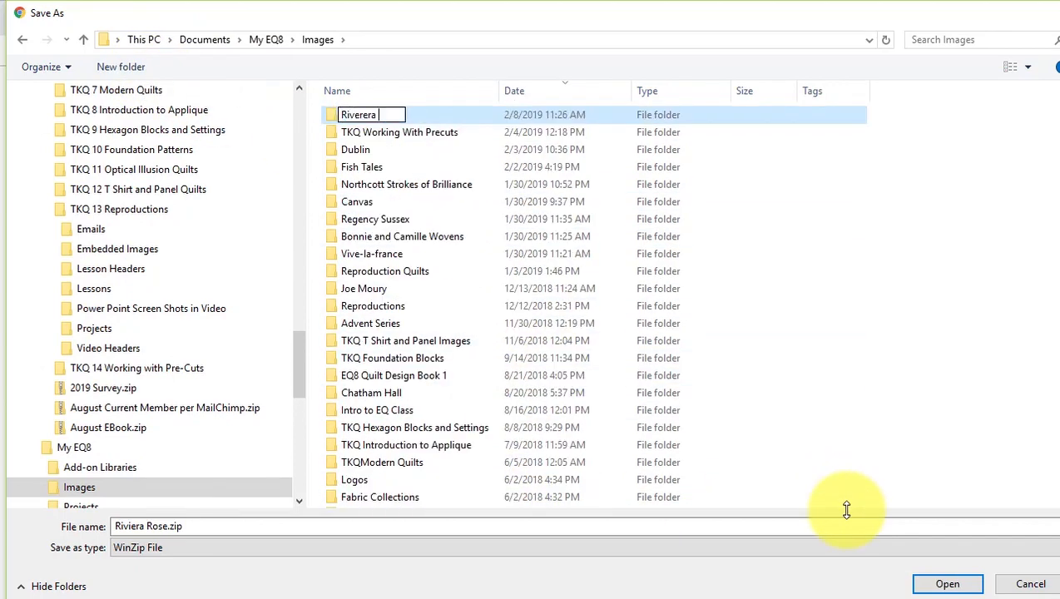
type("Riverera Rose")
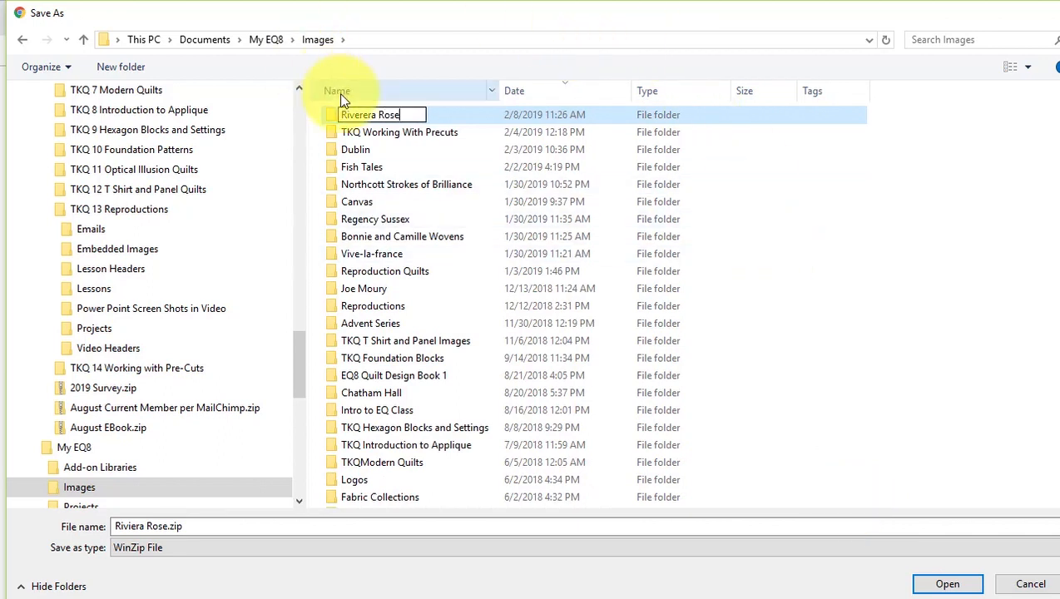
double_click(331, 120)
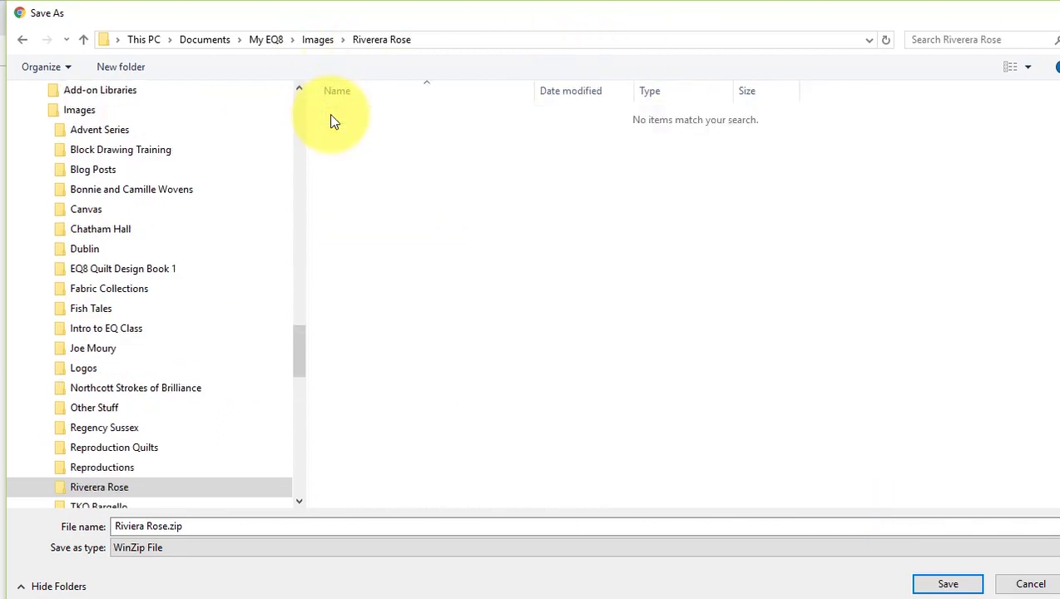
left_click(945, 585)
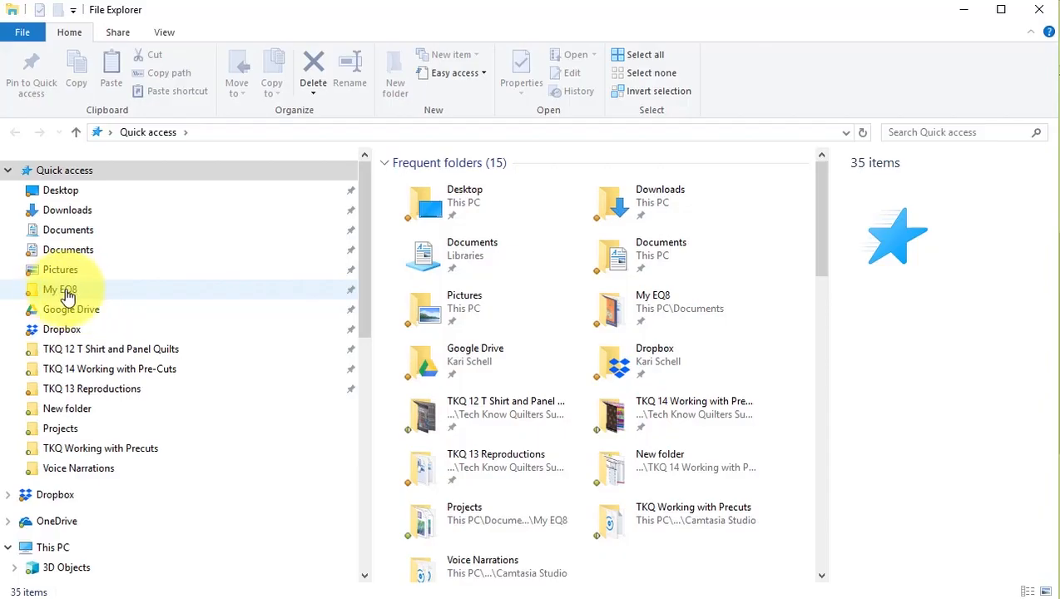
In File Explorer, open the Riverera Rose folder inside the Images folder of My EQ8.
left_click(66, 296)
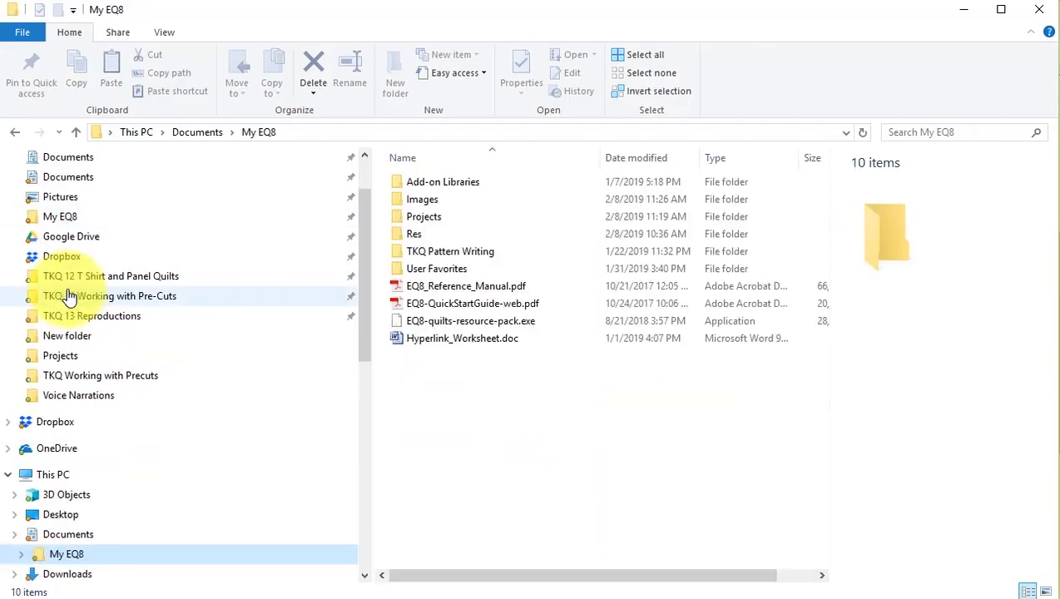
left_click(428, 200)
double_click(427, 200)
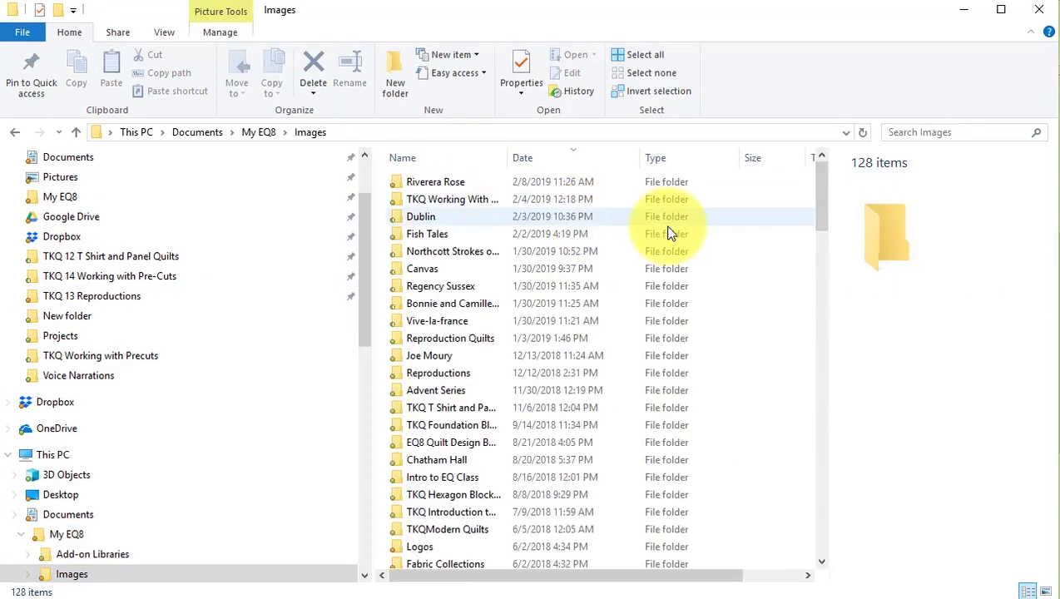
double_click(460, 183)
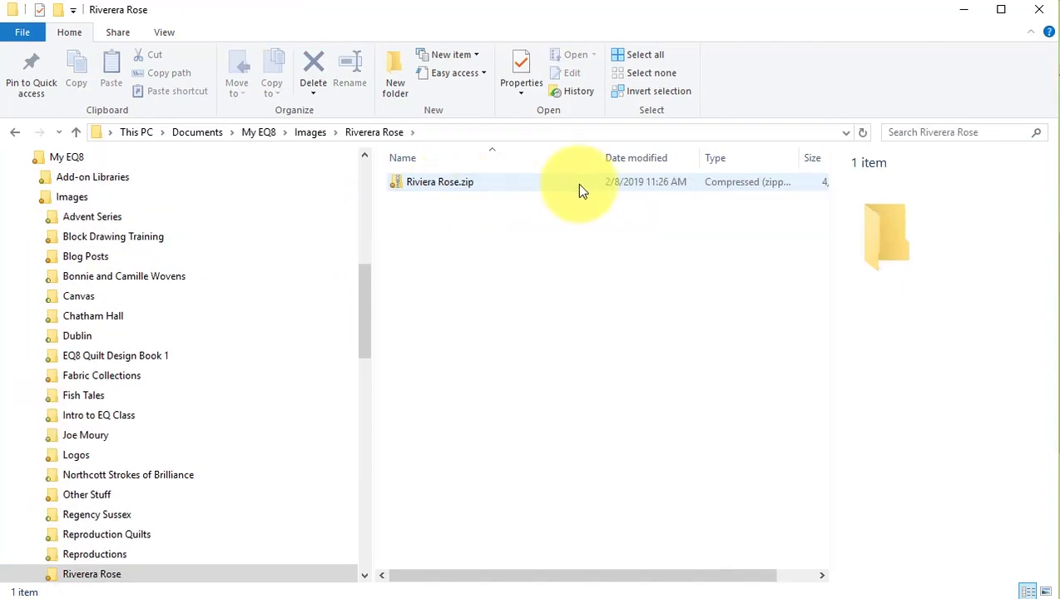
Extract all files from Riviera Rose.zip to the suggested Riviera Rose subfolder.
left_click(447, 189)
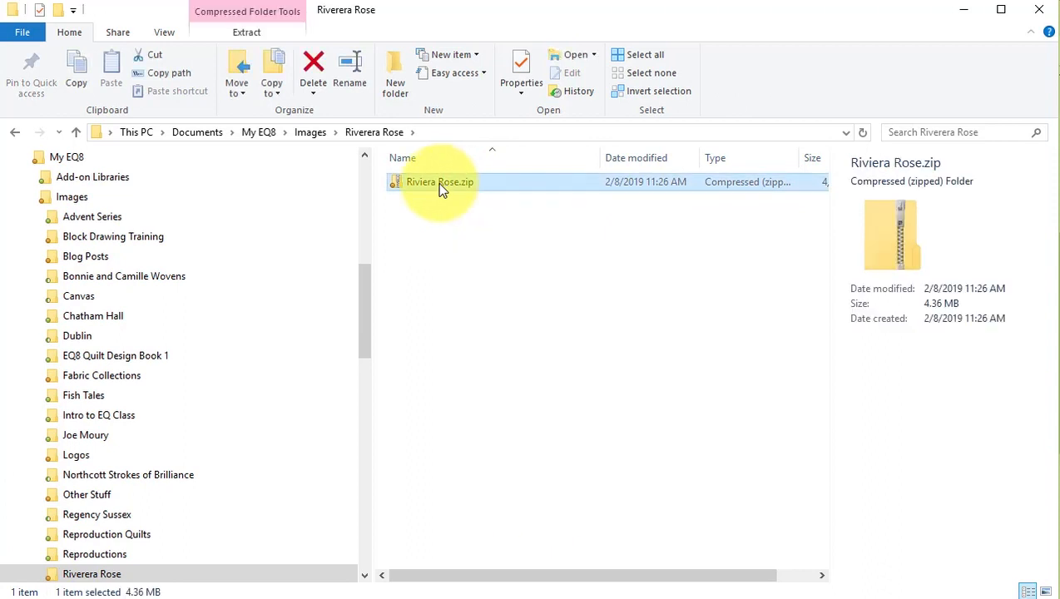
left_click(253, 32)
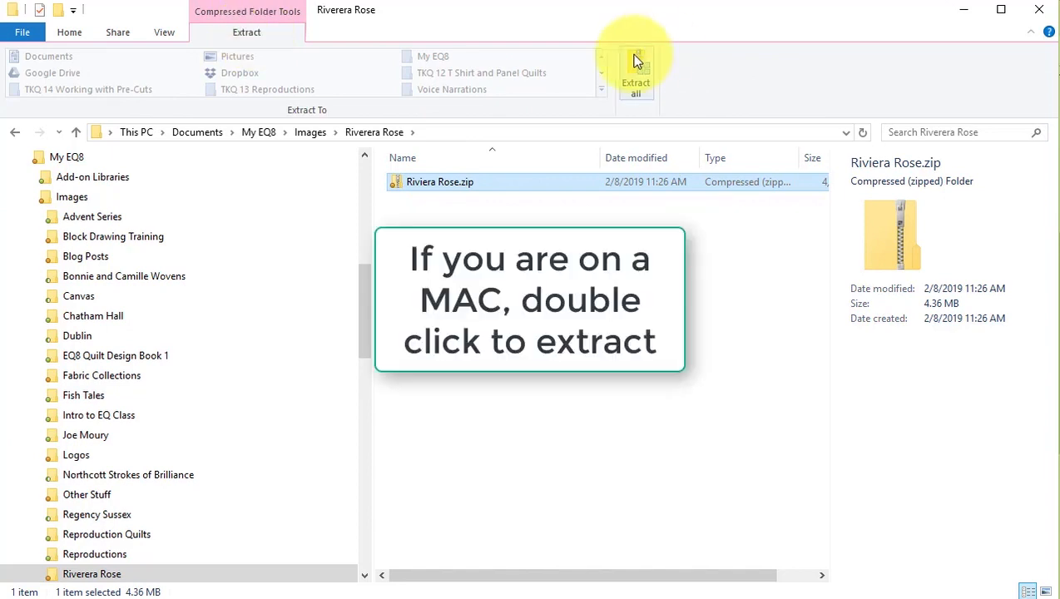
left_click(637, 76)
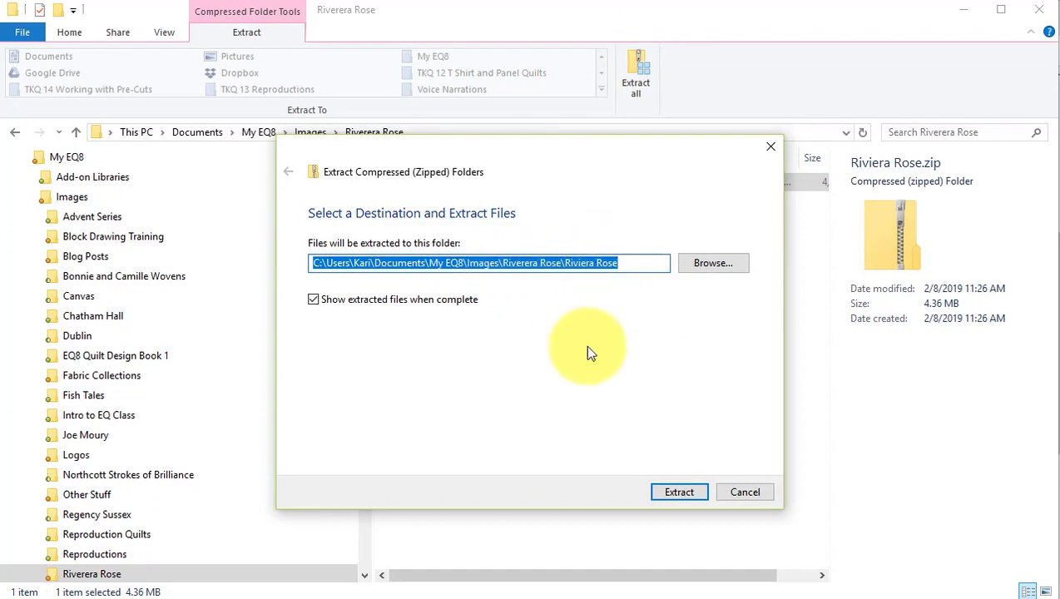
left_click(682, 493)
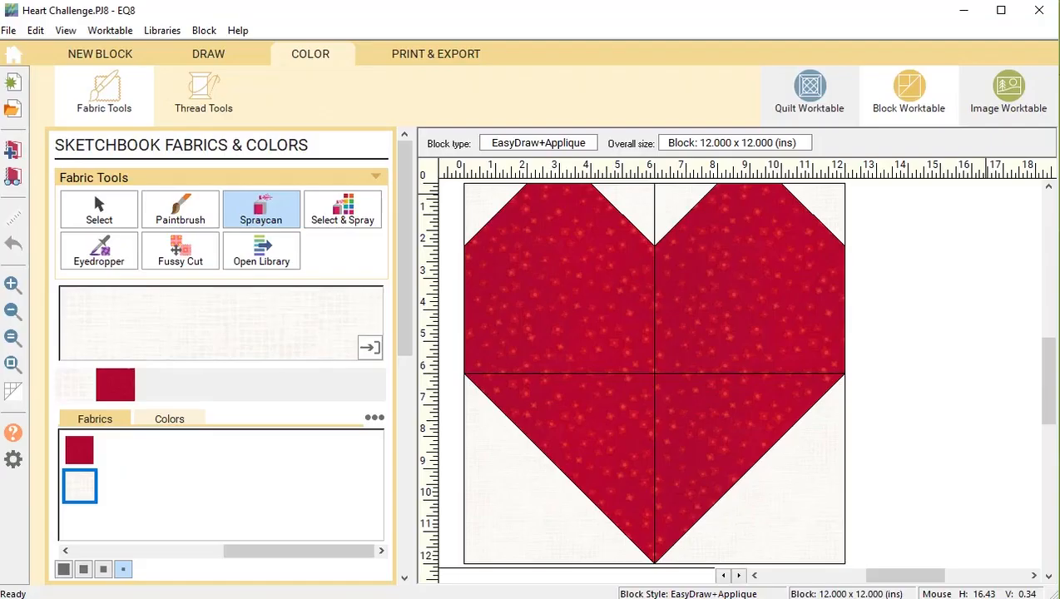
Switch to EQ8, open the fabric libraries from the home screen and start an import from fabric scans.
left_click(14, 60)
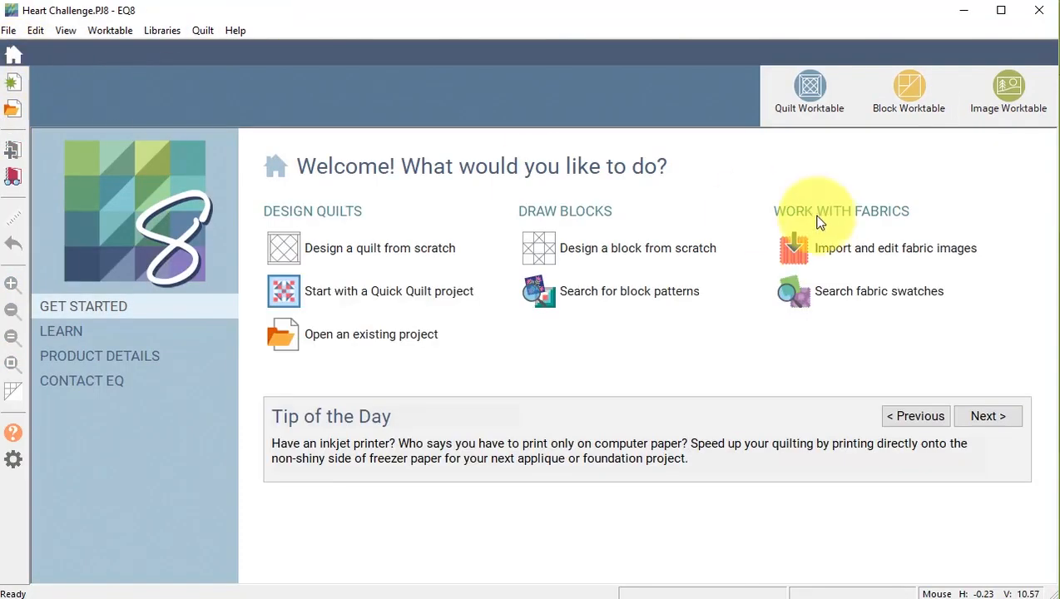
left_click(902, 301)
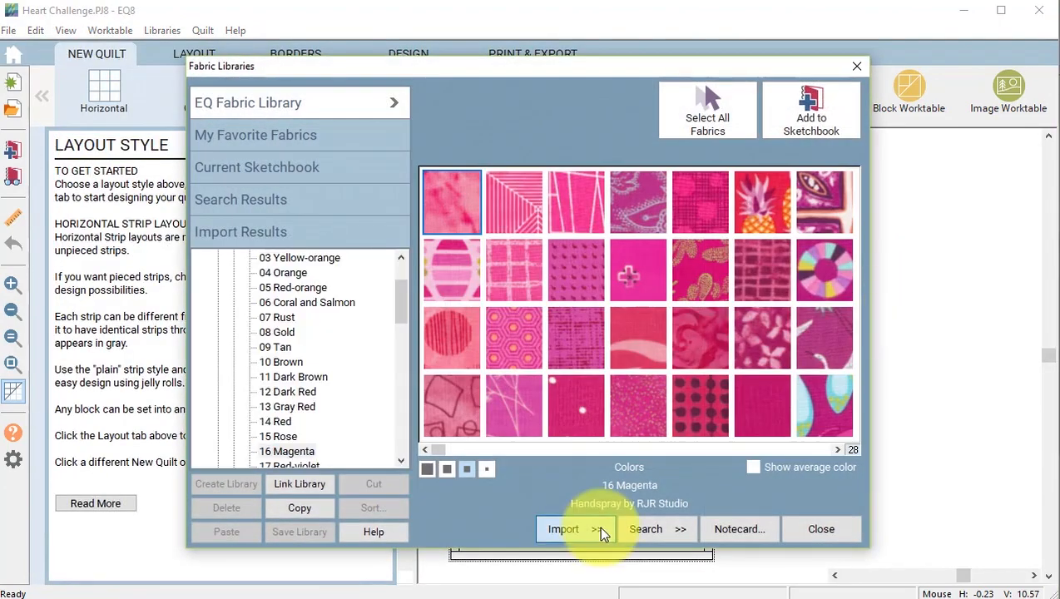
left_click(601, 532)
left_click(697, 546)
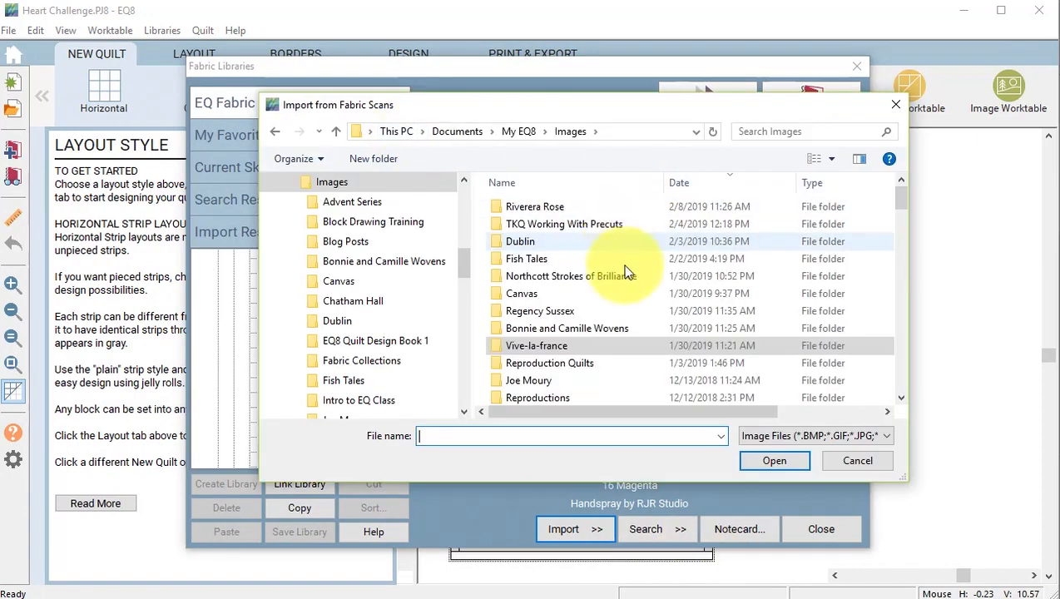
Import every image in the extracted Riviera Rose folder and add all the imported fabrics to the project sketchbook.
double_click(551, 208)
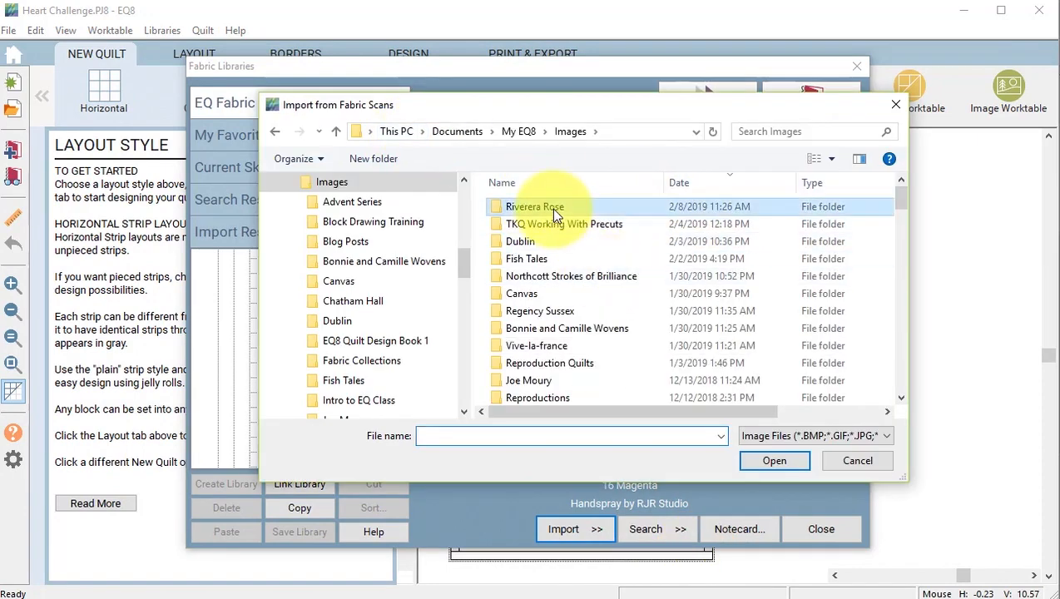
double_click(548, 207)
left_click(540, 226)
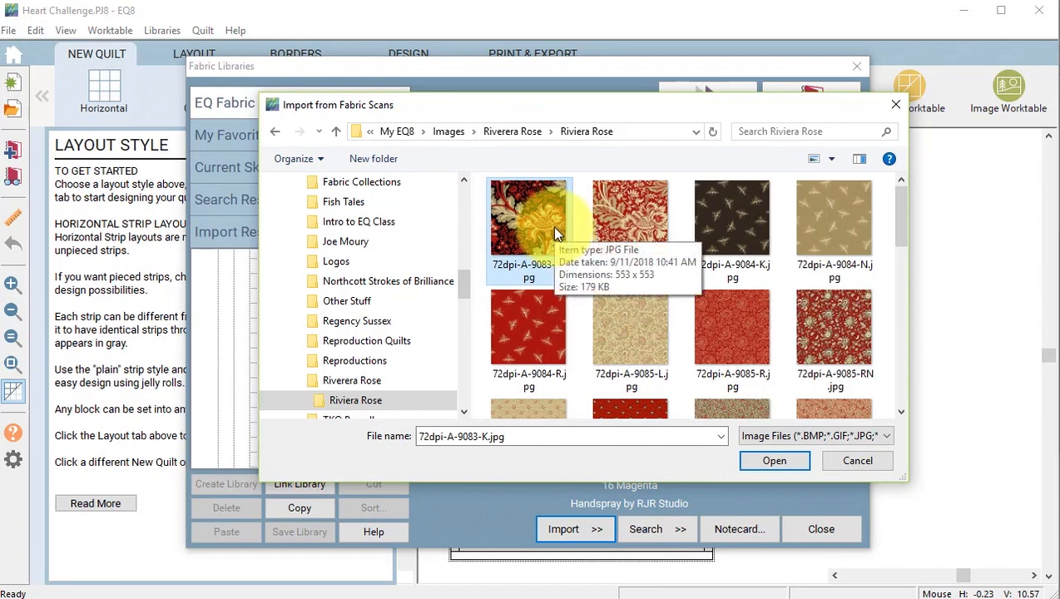
key("ctrl+a")
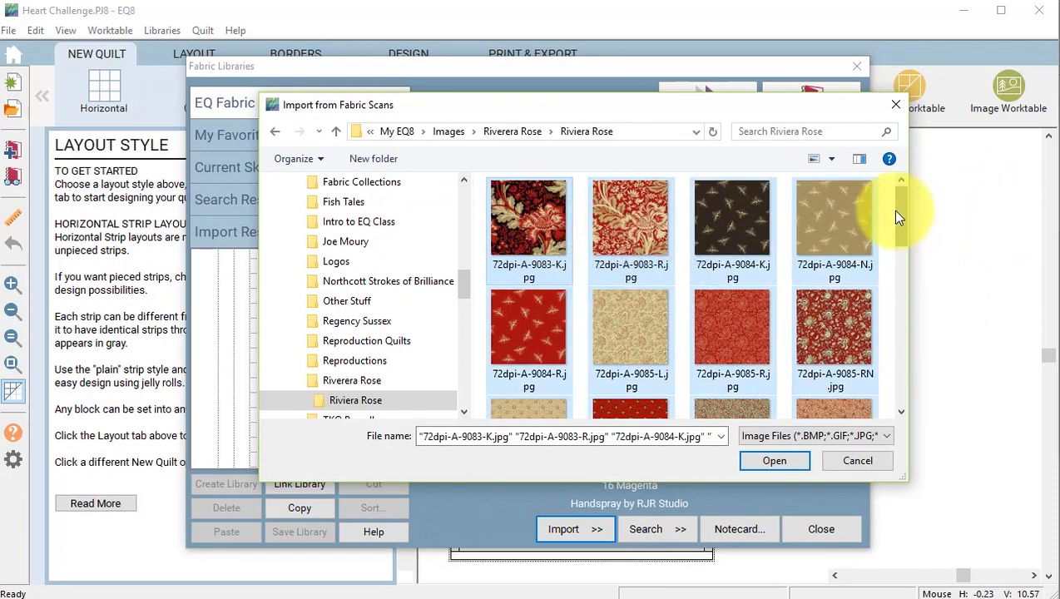
left_click_drag(899, 209, 902, 390)
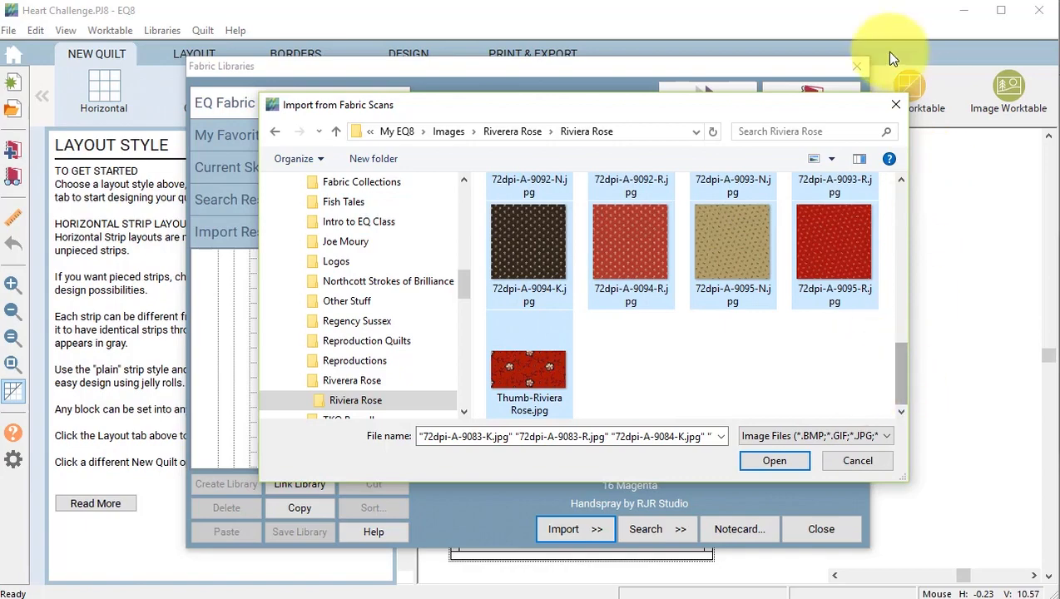
left_click(777, 462)
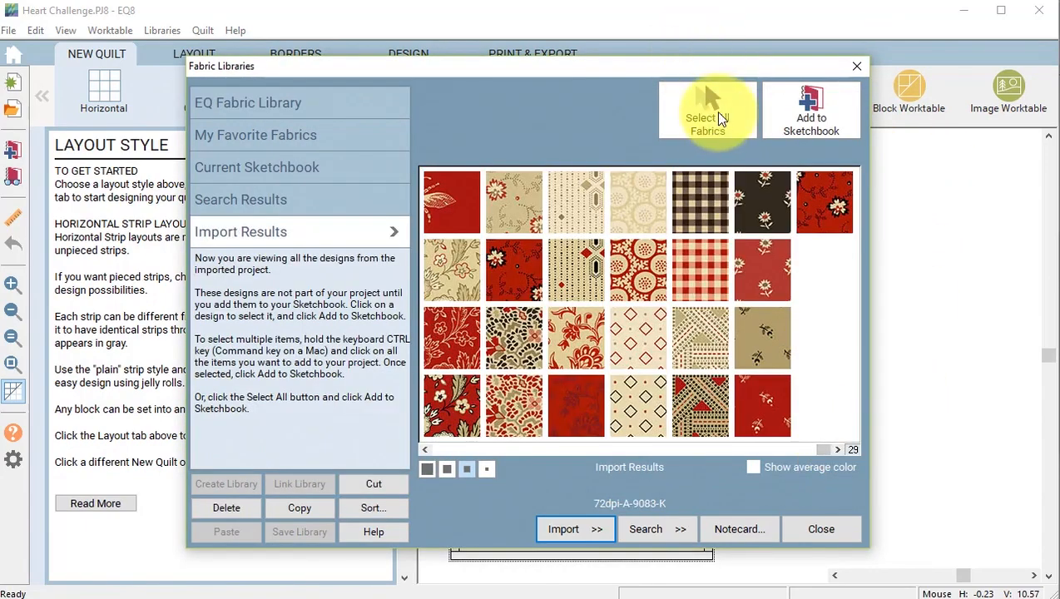
left_click(710, 110)
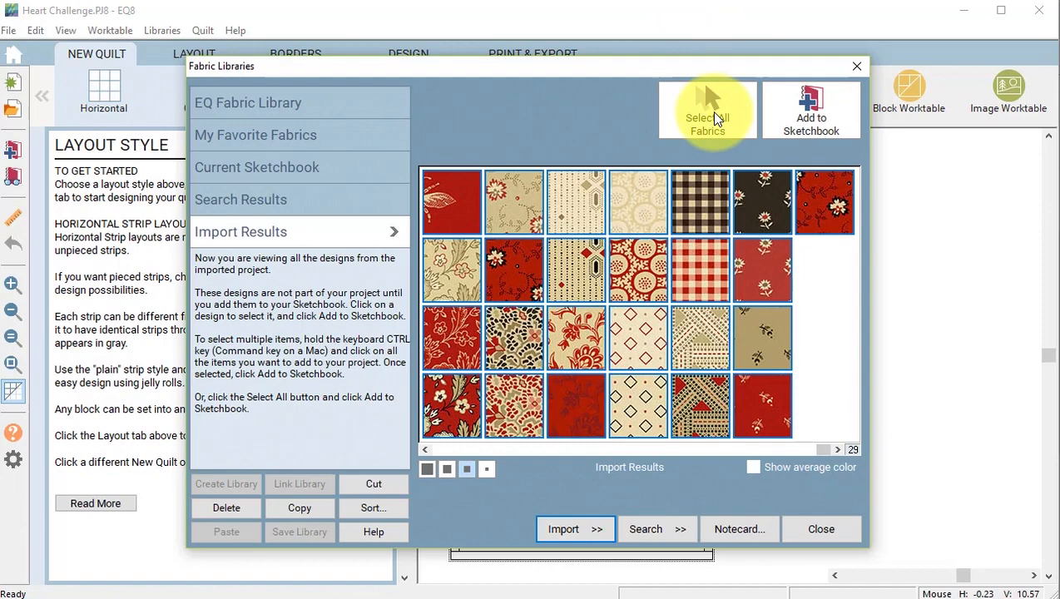
left_click(811, 104)
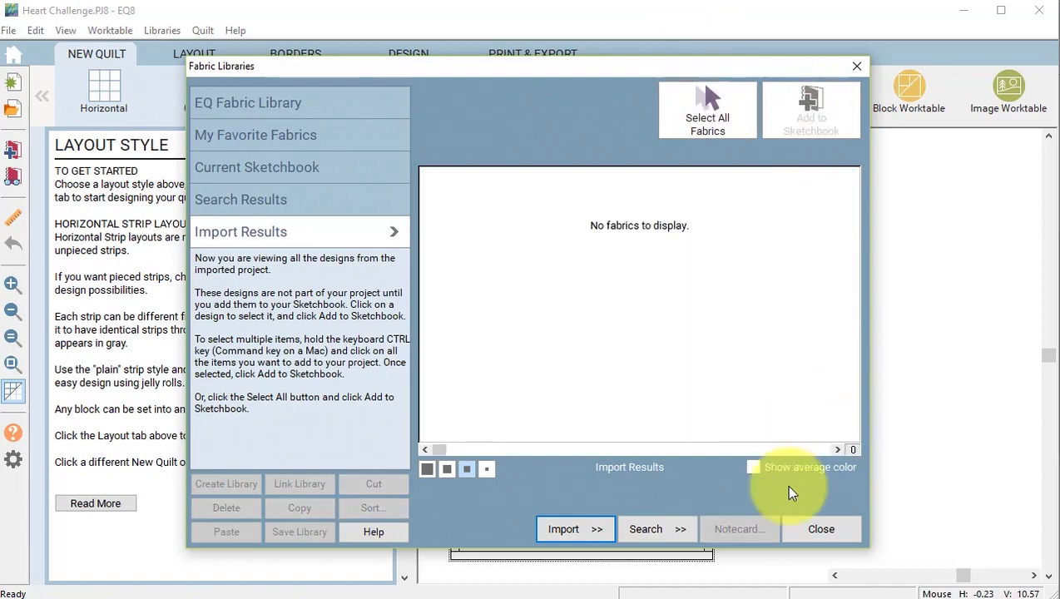
Close the fabric libraries, return to the block worktable and paint the heart's upper-left and lower-right quarters with the red floral fabric.
left_click(821, 529)
left_click(909, 95)
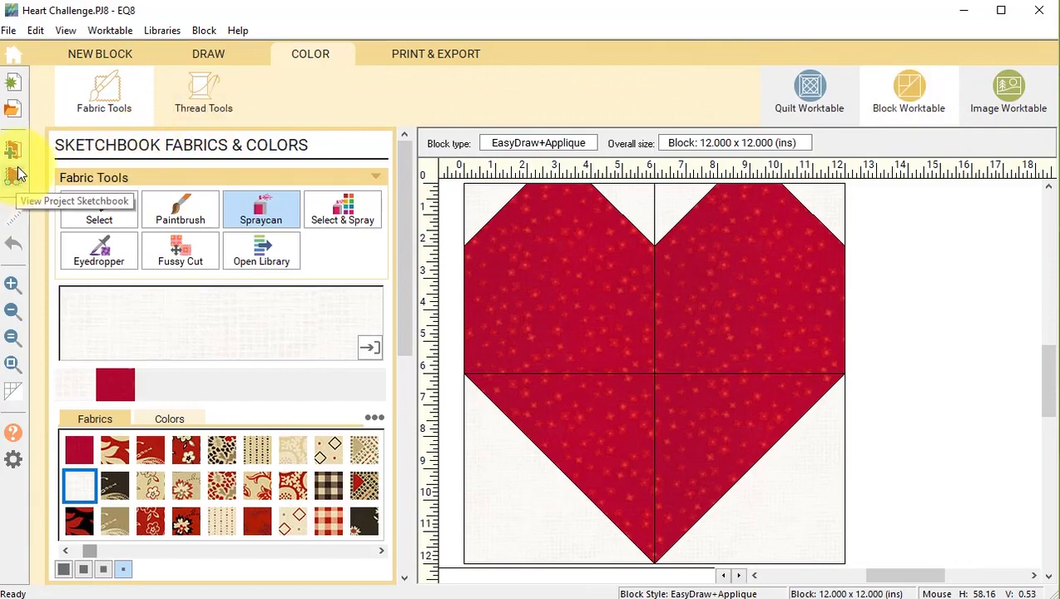
left_click(186, 450)
left_click(180, 208)
left_click(516, 286)
left_click(682, 457)
Paint the heart's upper-right and lower-left quarters with the dark red tone-on-tone fabric.
left_click(259, 519)
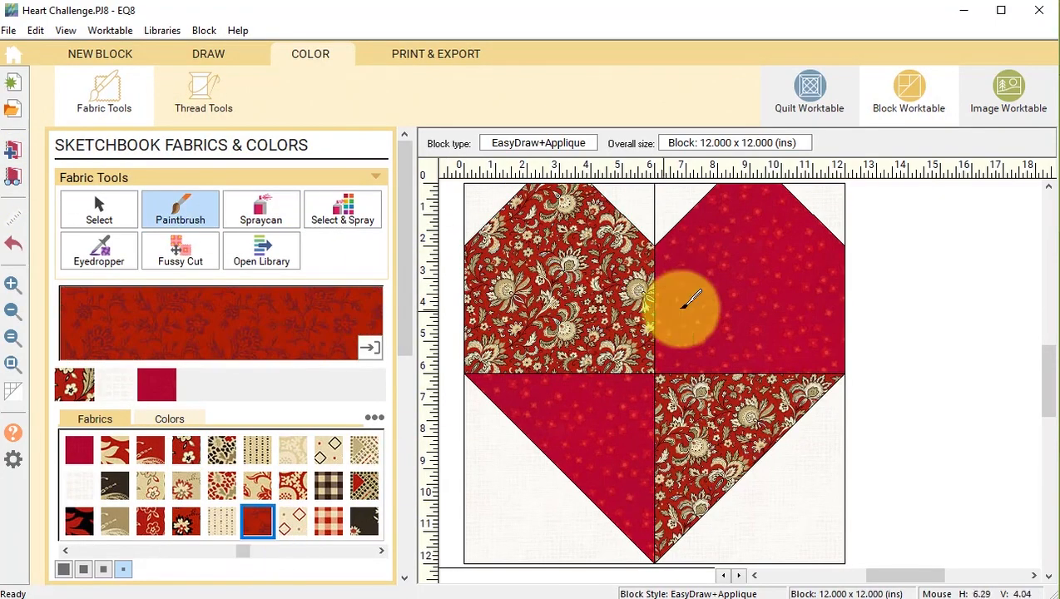
left_click(683, 305)
left_click(608, 430)
Recolor all the background patches around the heart at once with the cream circle-print fabric using the Spraycan.
left_click(291, 453)
left_click(268, 204)
left_click(494, 200)
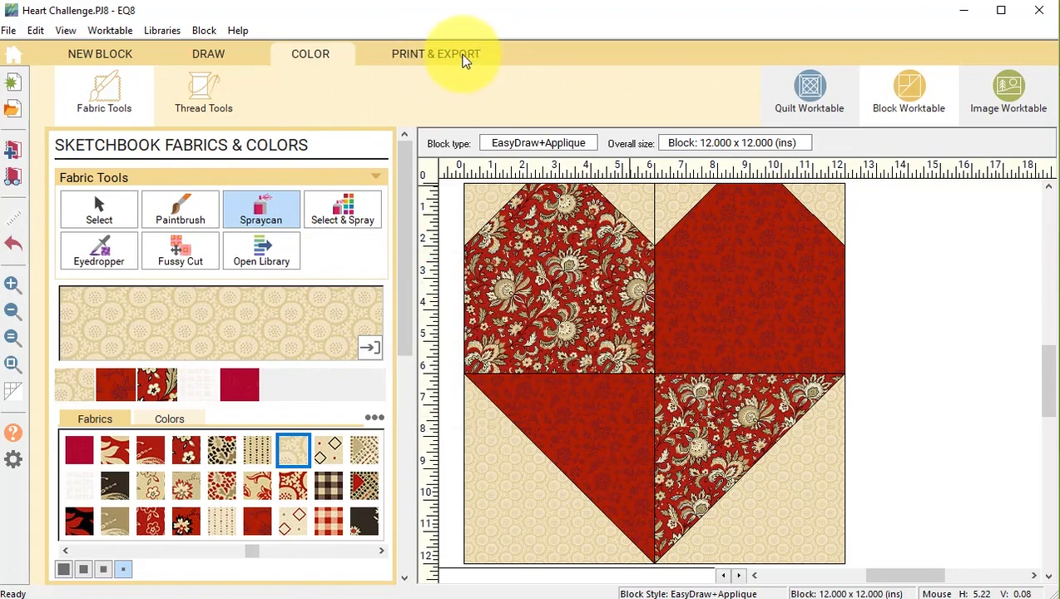
Start exporting the colored heart block as an image and browse to the Images folder inside My EQ8.
left_click(449, 54)
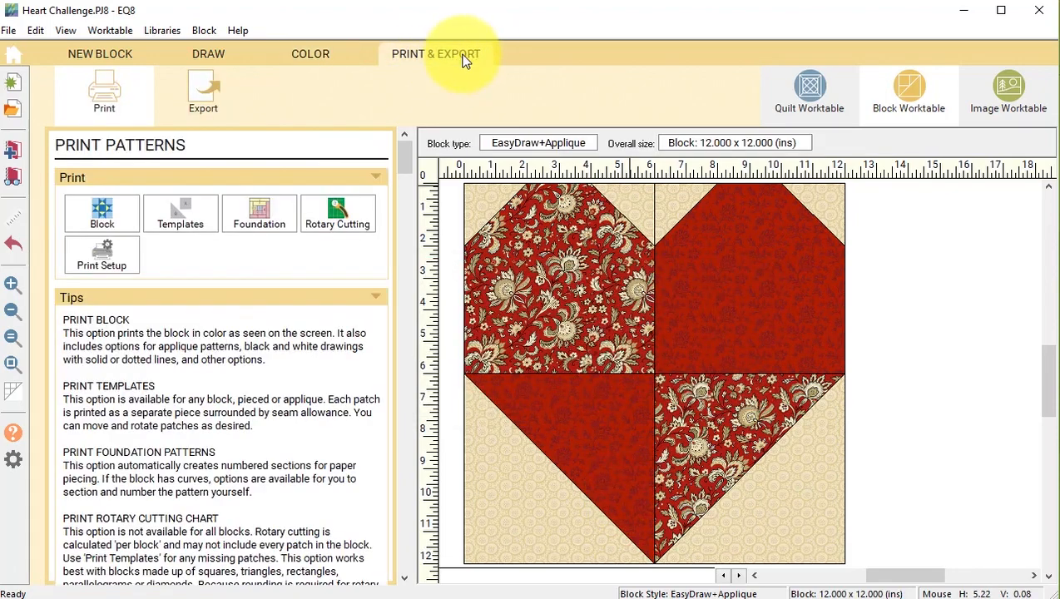
left_click(203, 104)
left_click(117, 211)
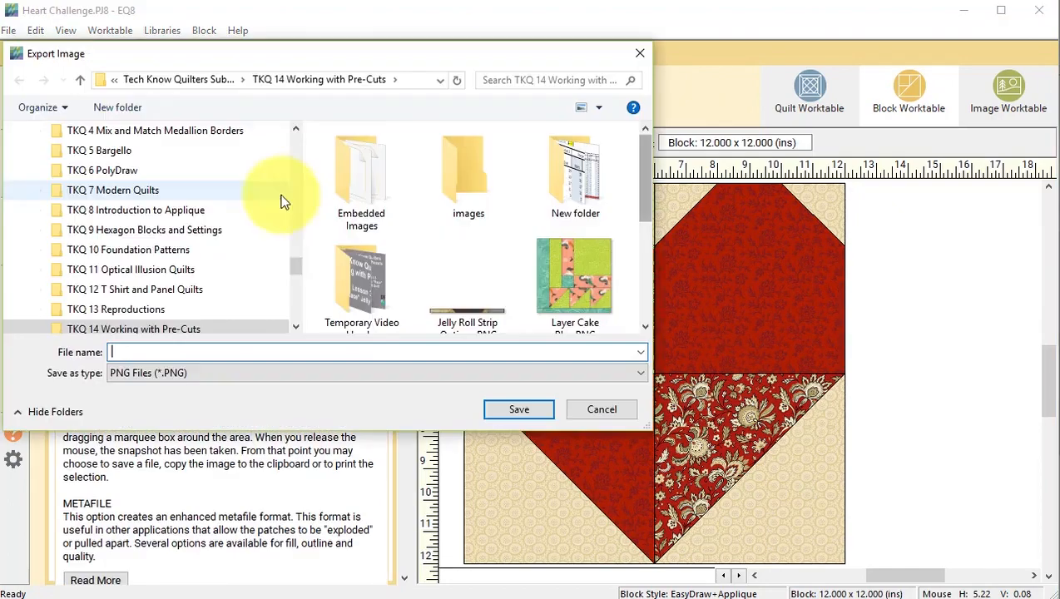
left_click_drag(295, 256, 295, 138)
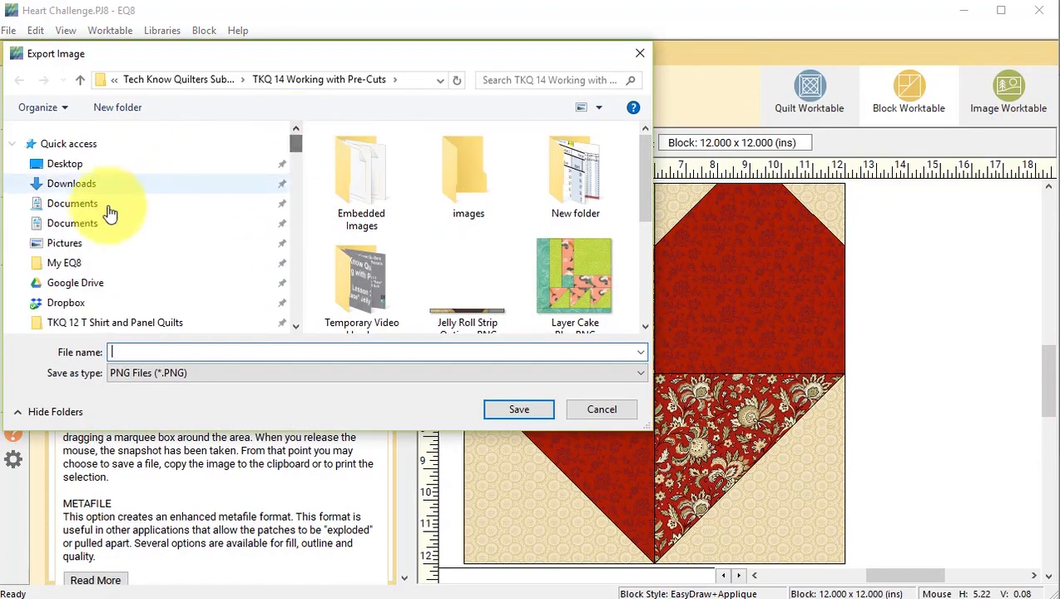
left_click(79, 263)
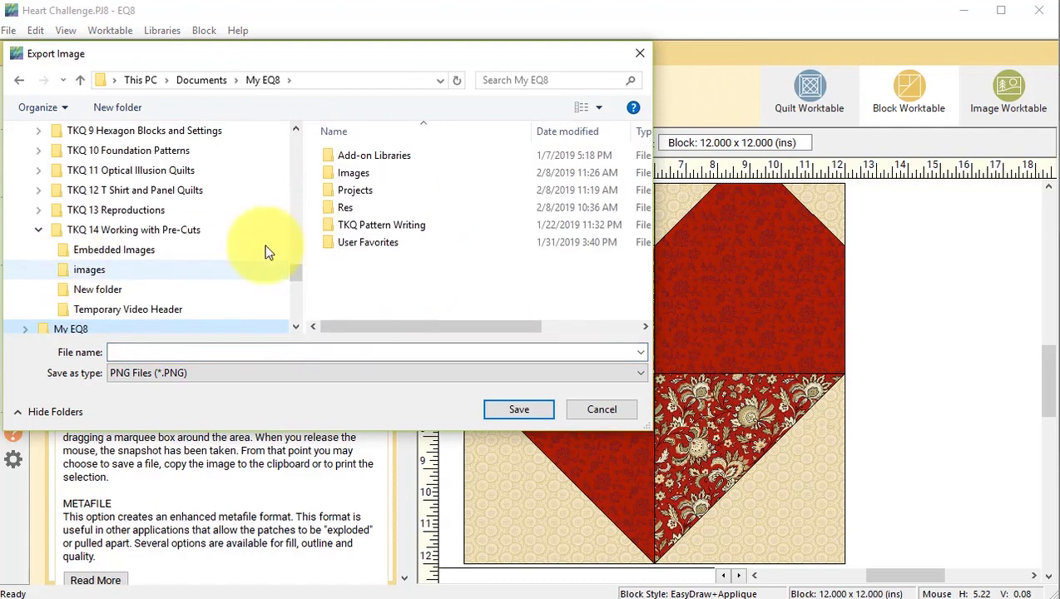
double_click(365, 180)
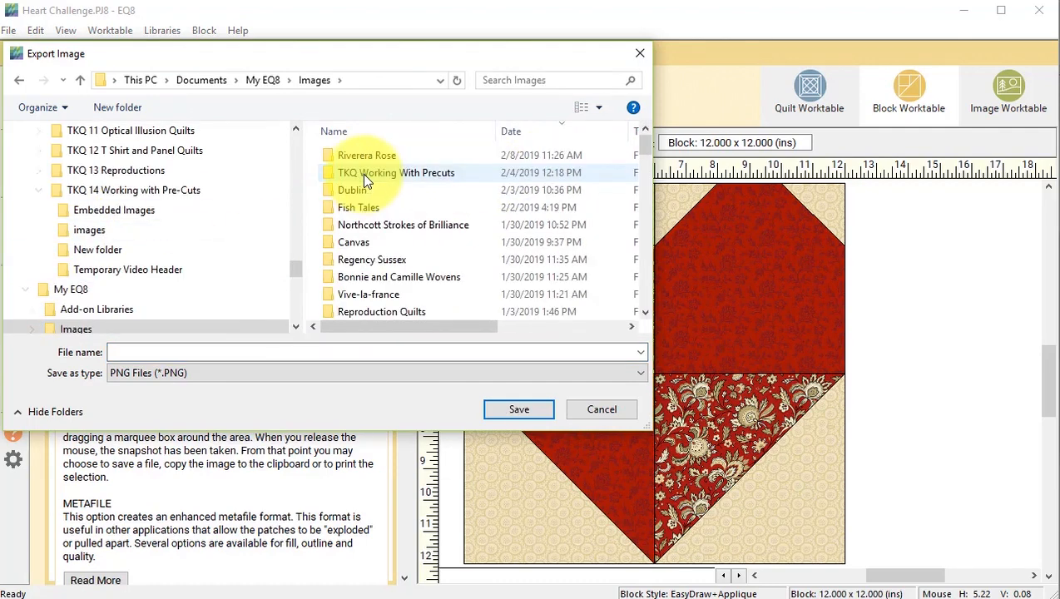
Save the block image as PNG file Heart for FB at 12 by 12 inches, with patch and block outlines turned off.
left_click(122, 350)
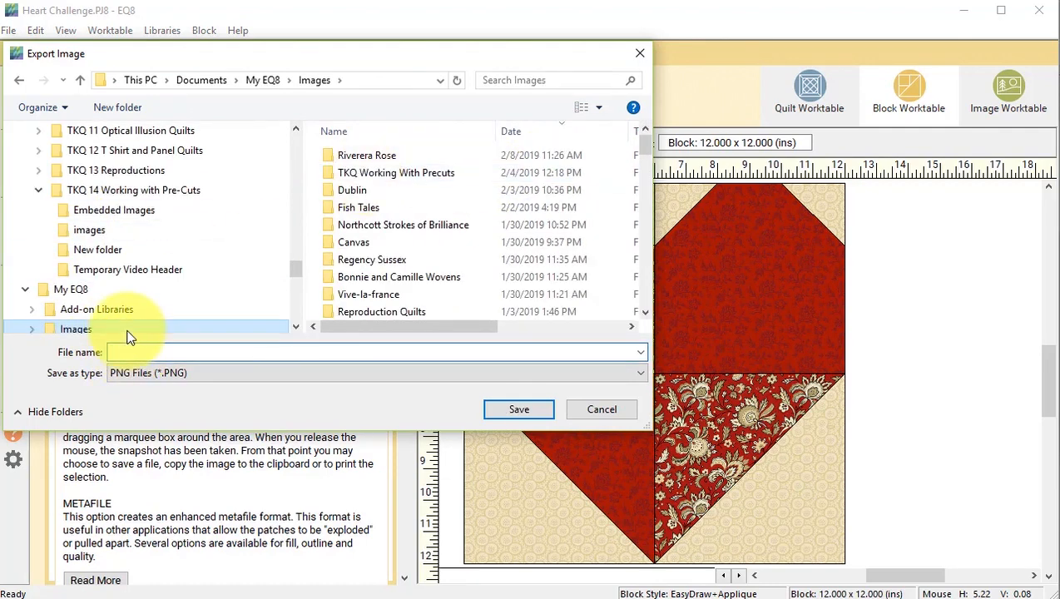
type("Heart for FB")
left_click(516, 411)
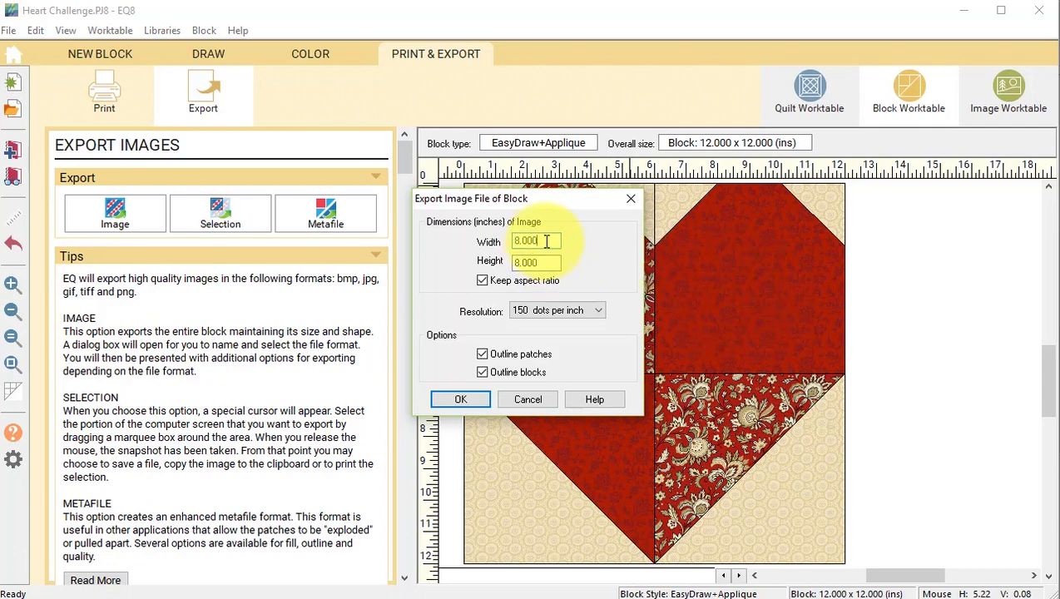
left_click_drag(547, 242, 492, 241)
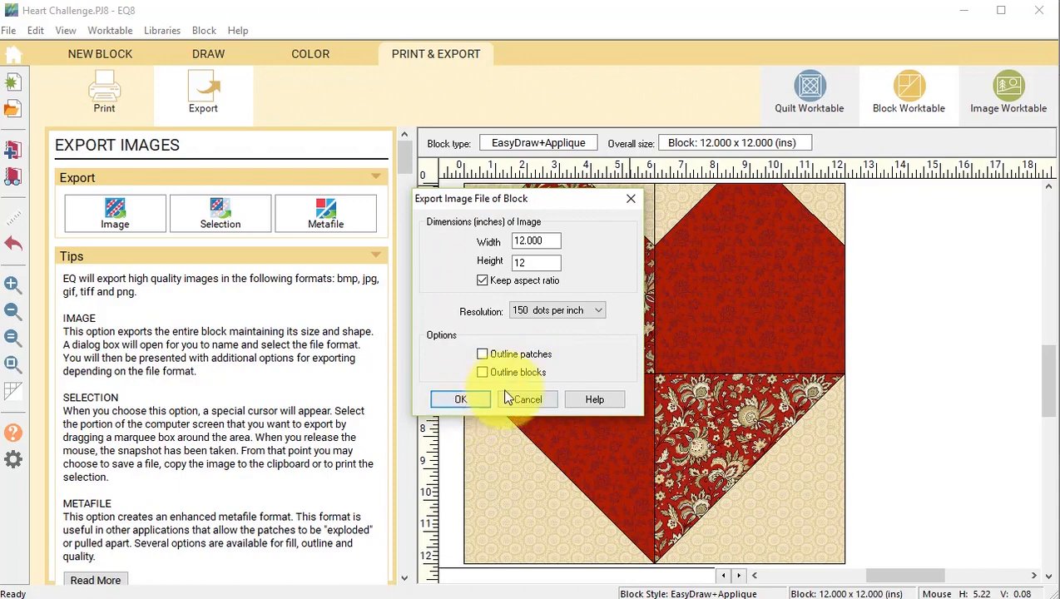
left_click(461, 400)
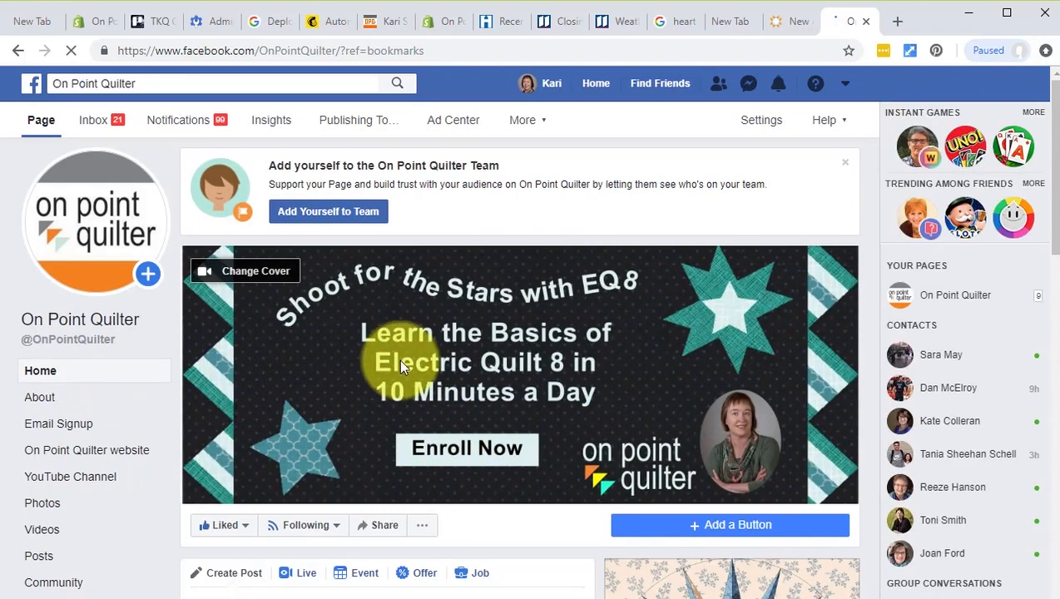
Switch to the On Point Quilter Facebook page in the browser and start a photo upload for a new post.
scroll(399, 362, "down", 3)
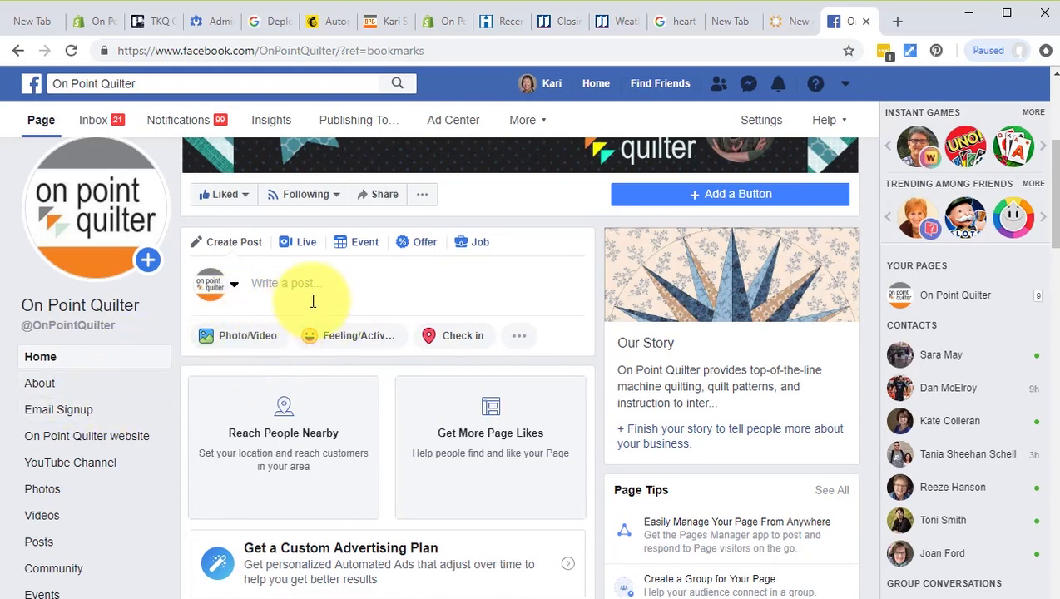
left_click(259, 343)
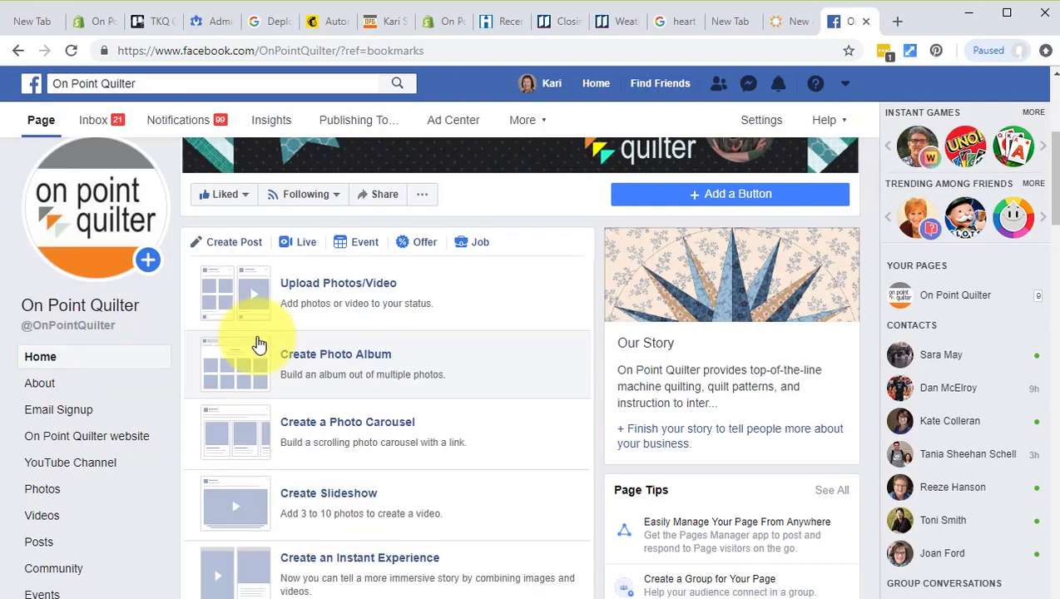
left_click(359, 293)
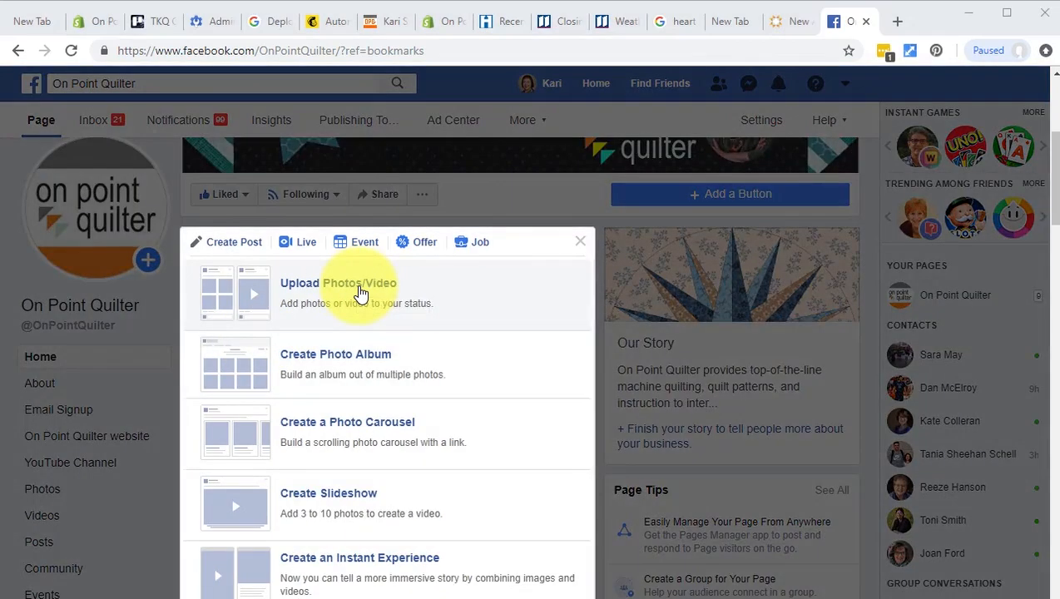
Filter the My EQ8 Images folder to files dated February 8, 2019 and attach Heart for FB.PNG to the post.
scroll(139, 134, "up", 10)
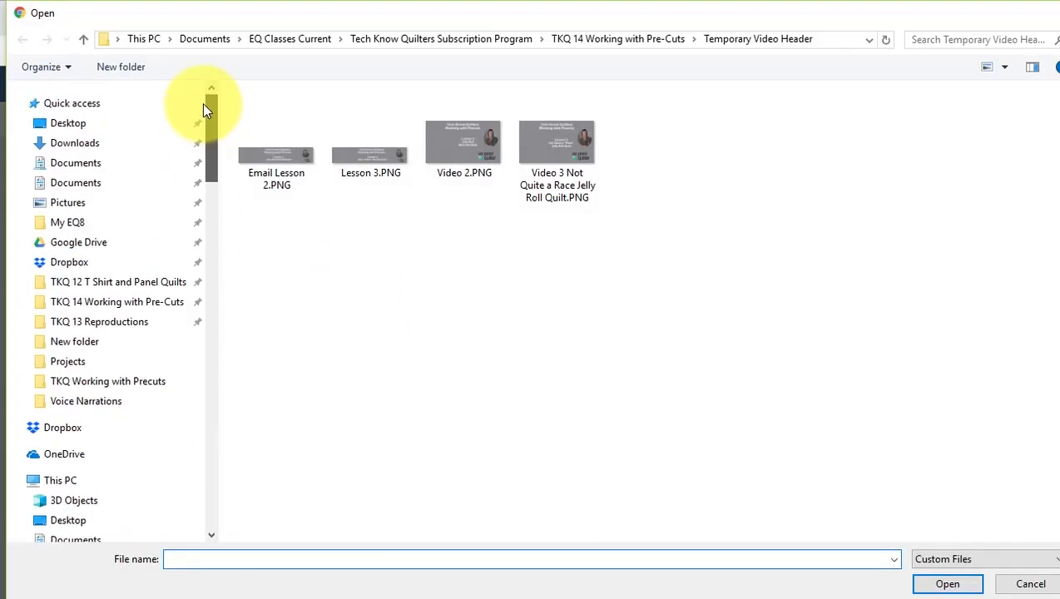
left_click(74, 223)
left_click(282, 140)
double_click(283, 139)
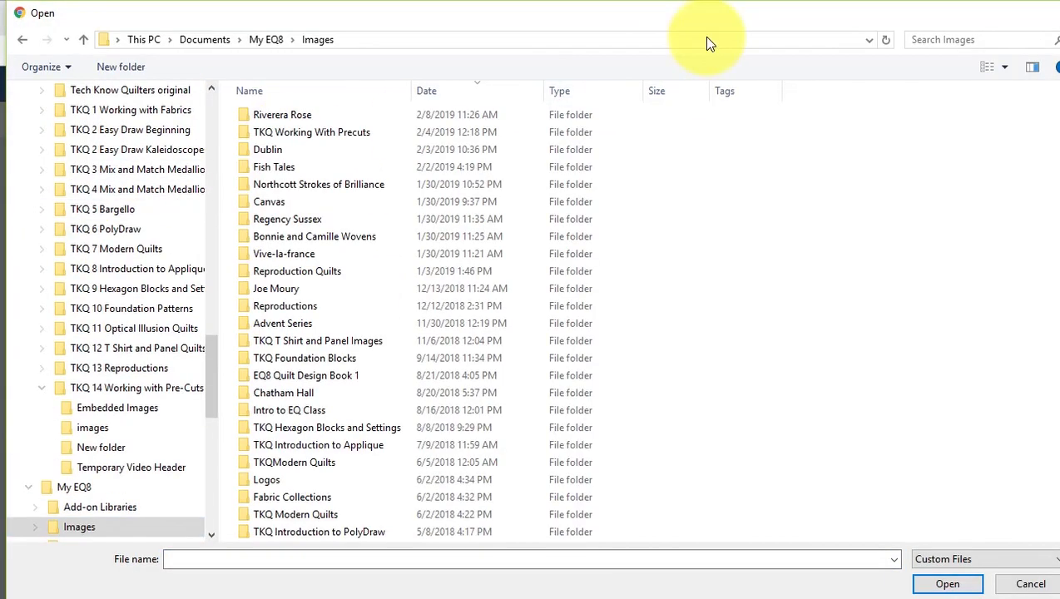
left_click(539, 94)
left_click(695, 185)
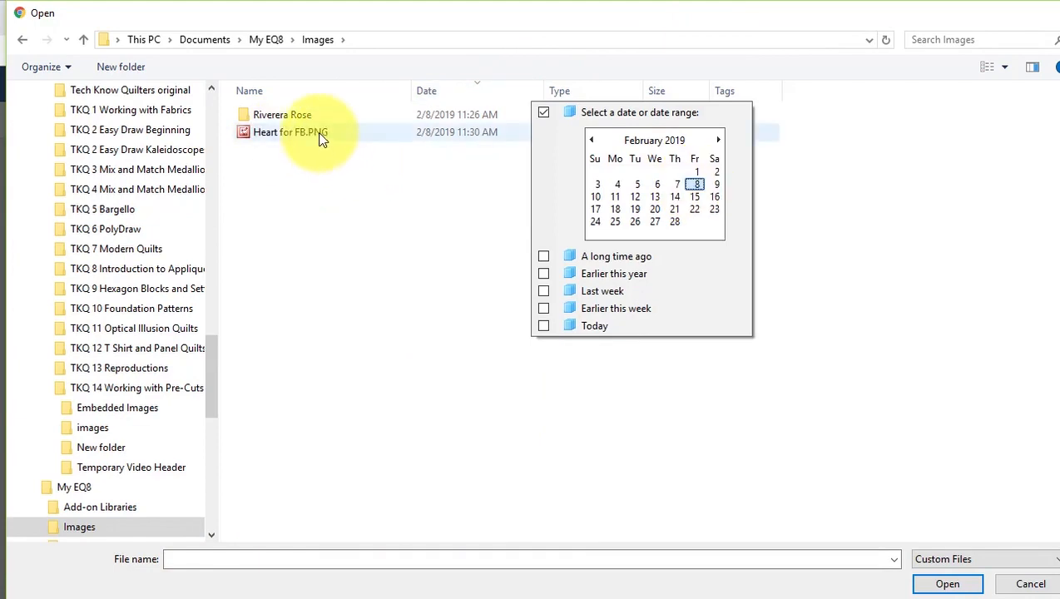
left_click(301, 133)
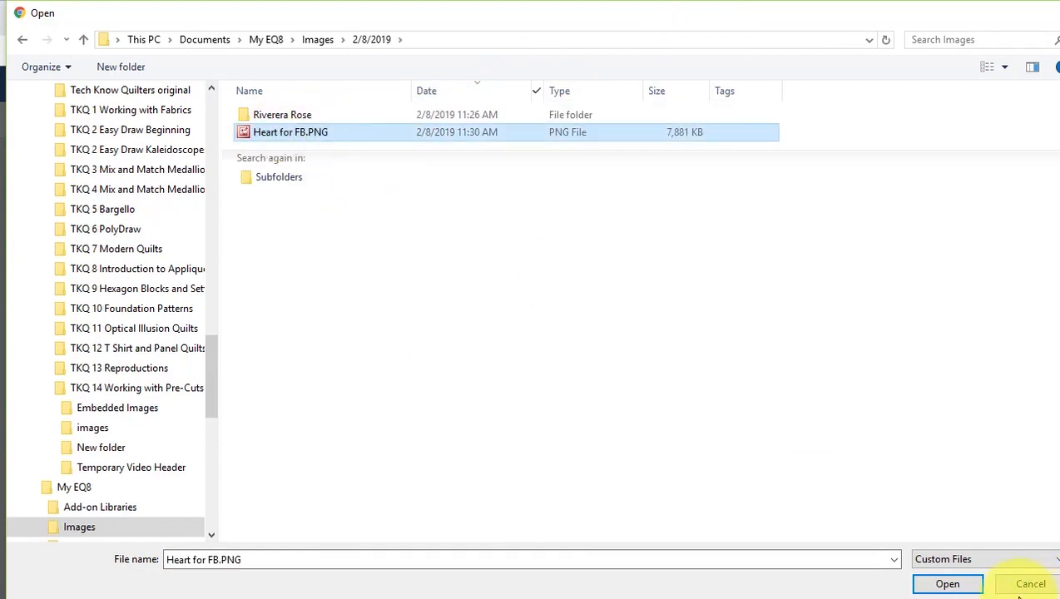
left_click(956, 584)
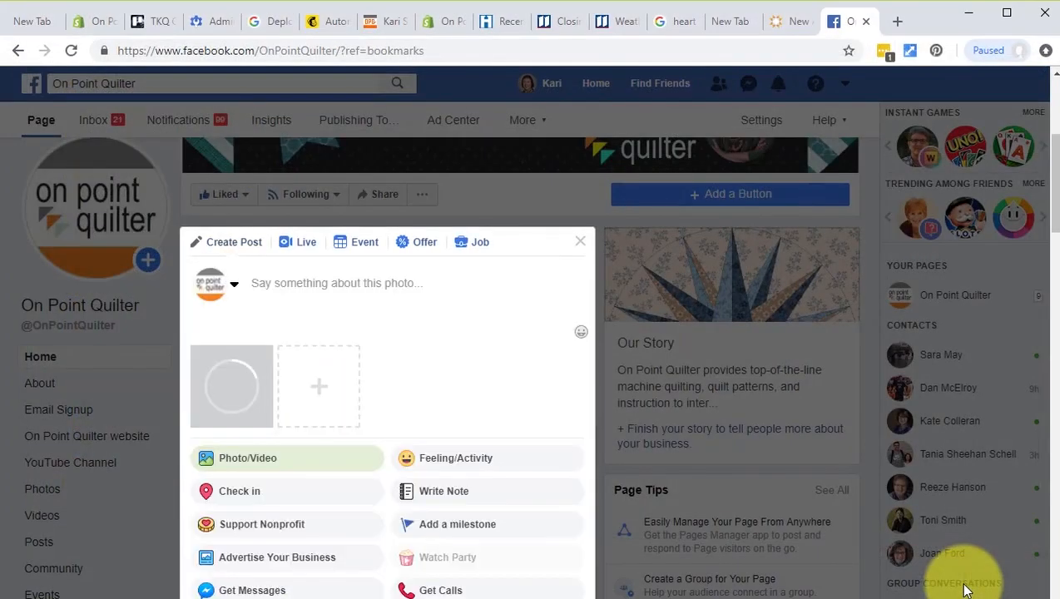
Add the caption "Playiing with heart blocks today." to the photo post.
left_click(255, 282)
type("Pl")
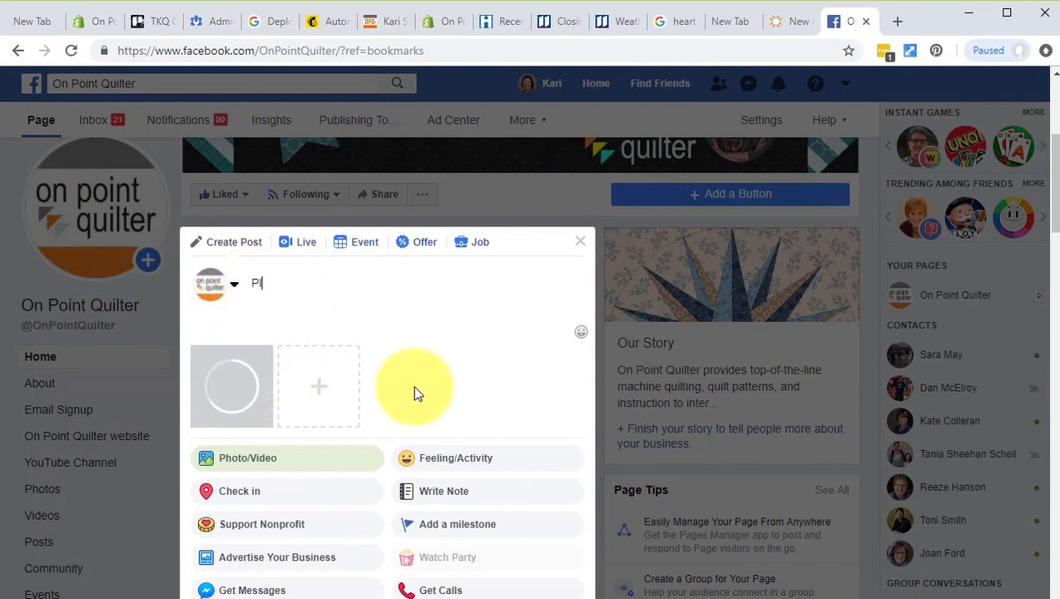
type("ayiing with heart blocks today.")
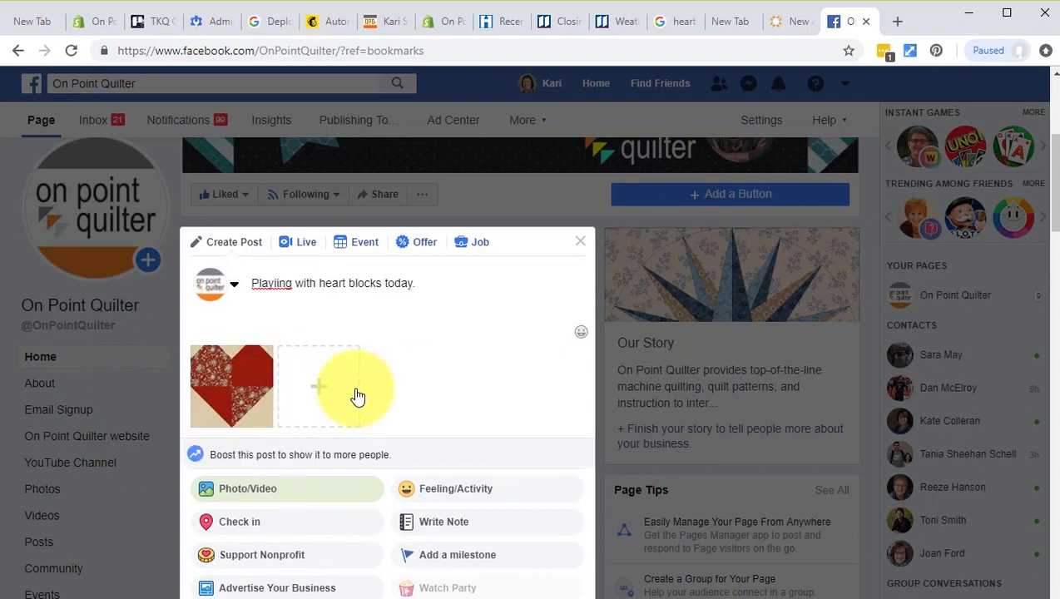
scroll(400, 415, "down", 2)
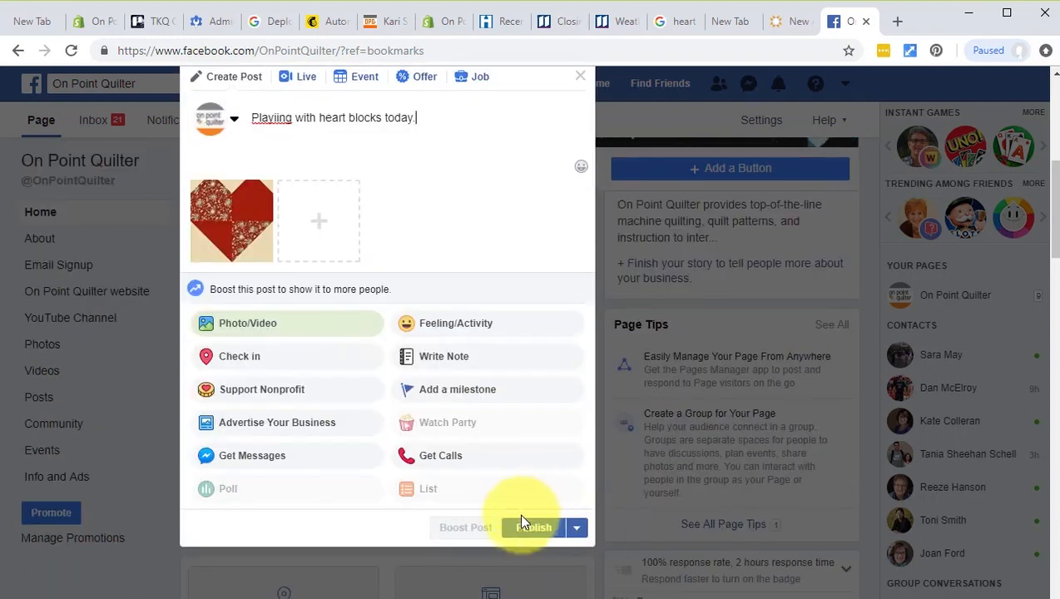